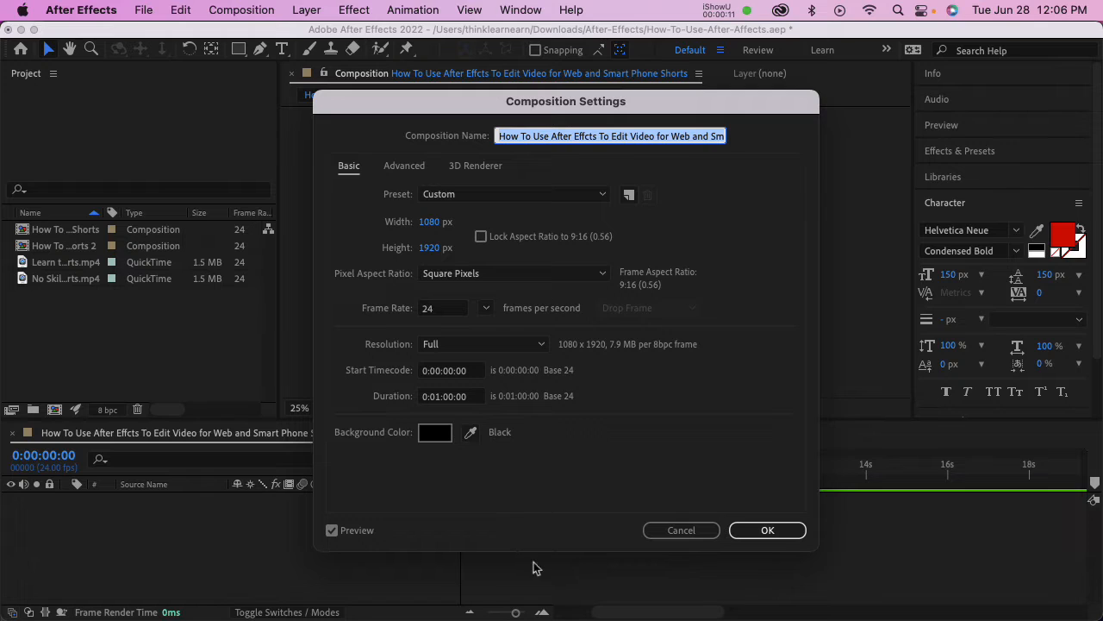
# Set the composition's duration to 15 seconds and apply the composition settings.
pyautogui.click(476, 397)
pyautogui.moveTo(404, 392); pyautogui.dragTo(401, 396)
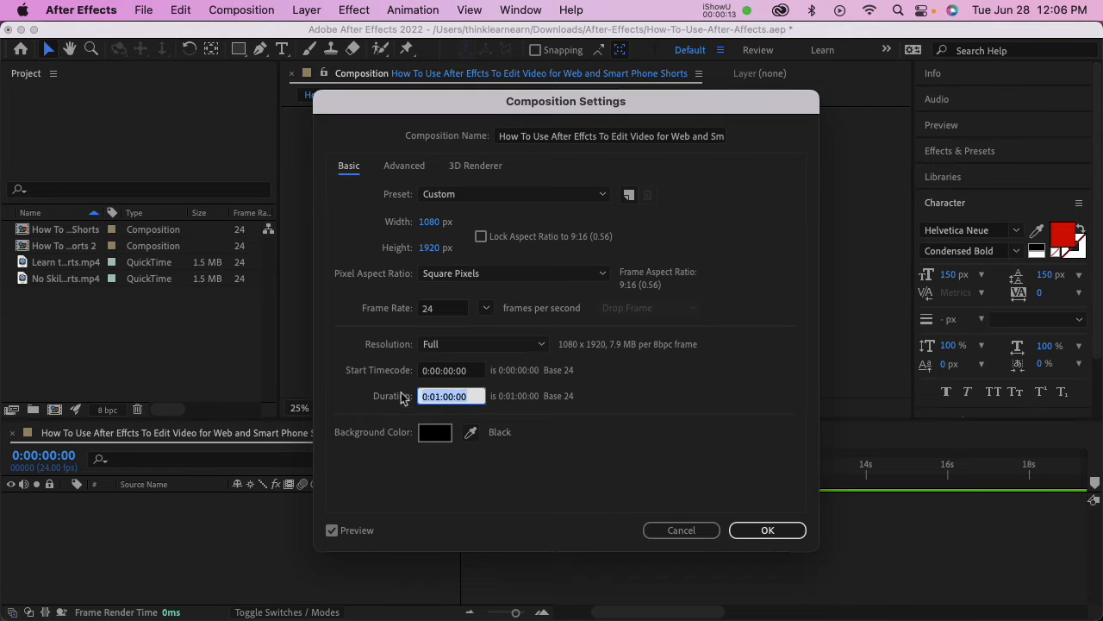
pyautogui.write('15.')
pyautogui.press('Return')
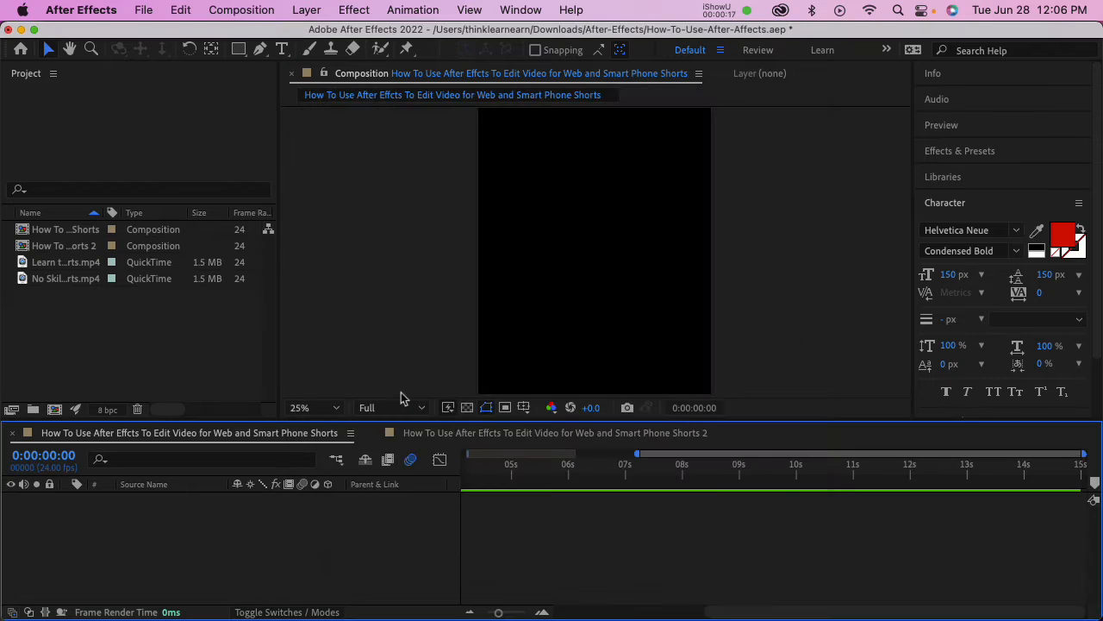
# Extend the timeline's visible range and the work area across the whole composition, and save the project.
pyautogui.moveTo(637, 454); pyautogui.dragTo(466, 454)
pyautogui.moveTo(578, 482); pyautogui.dragTo(1085, 482)
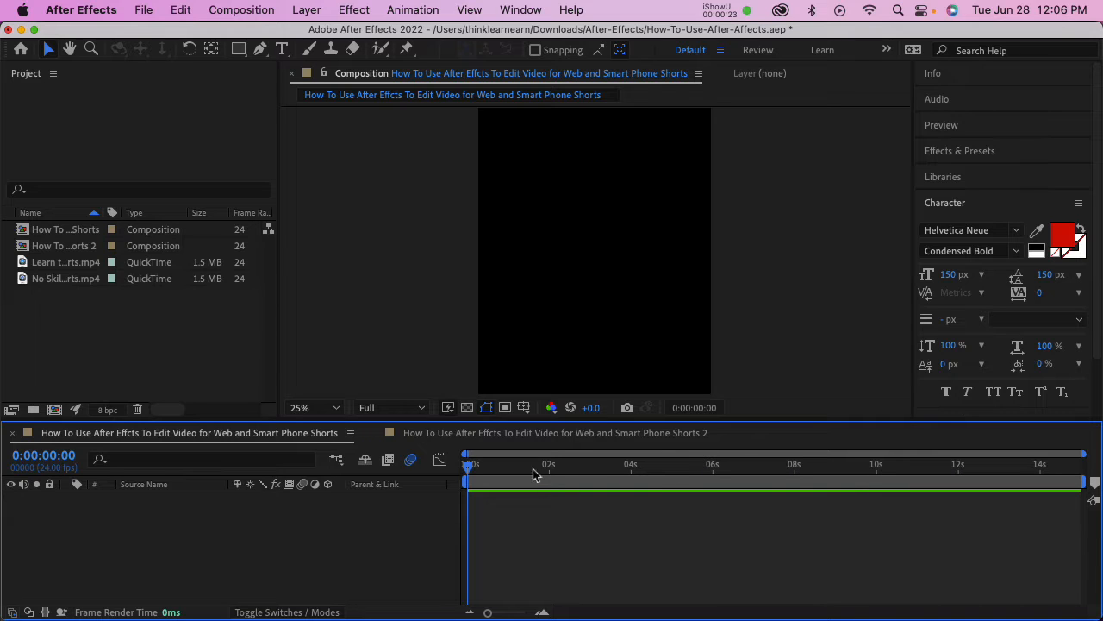
pyautogui.press('super+s')
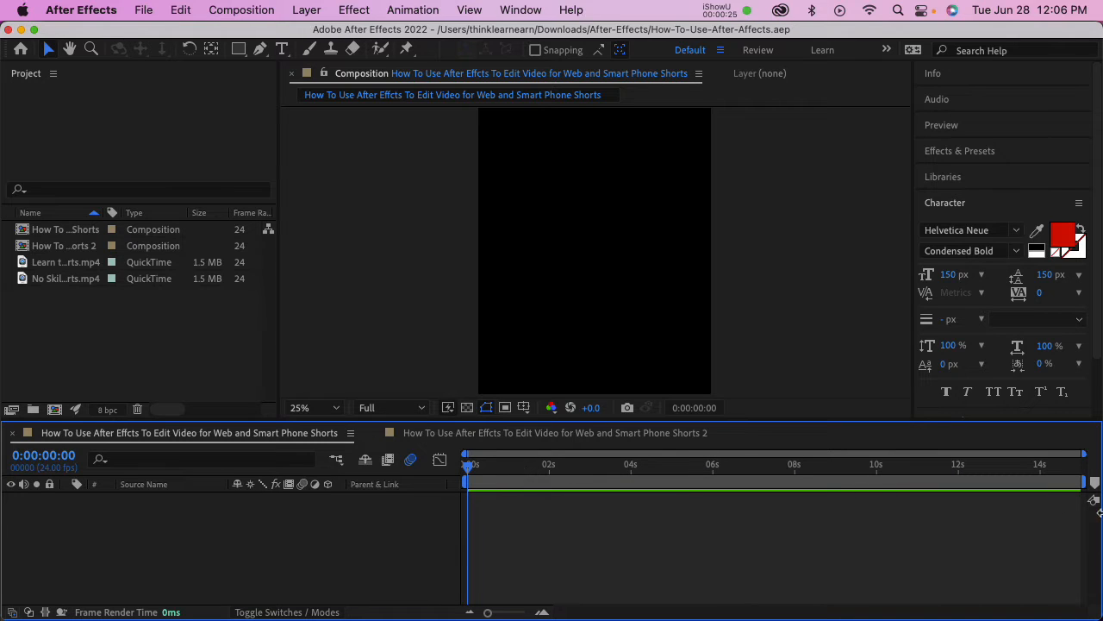
pyautogui.moveTo(1085, 484)
pyautogui.mouseDown()
pyautogui.moveTo(810, 482)
pyautogui.moveTo(1082, 482)
pyautogui.mouseUp()
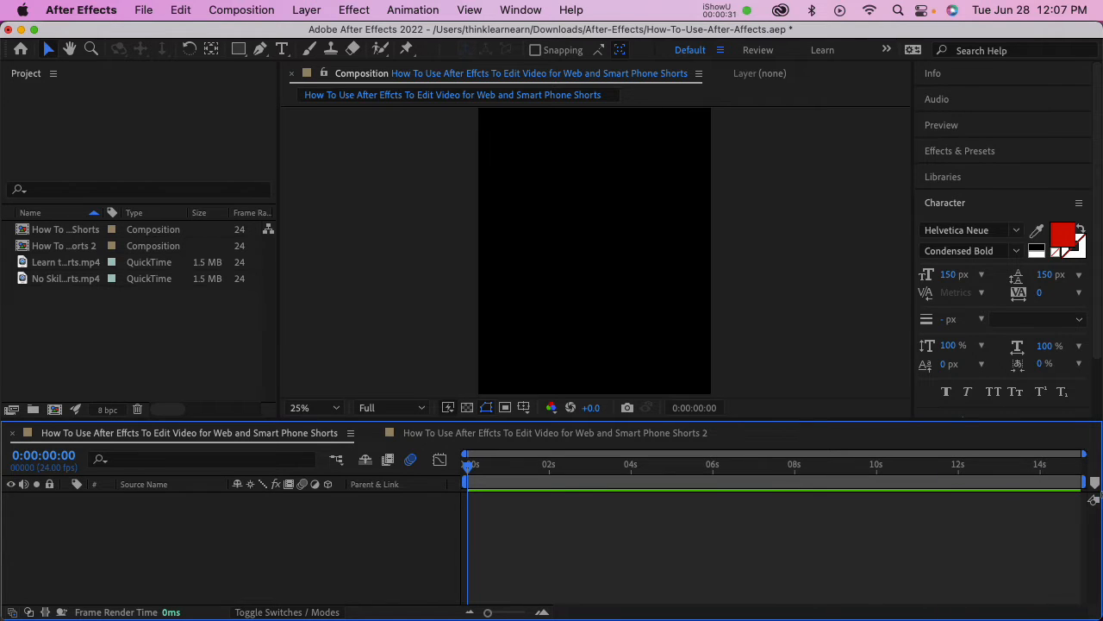
pyautogui.click(358, 345)
pyautogui.press('super+s')
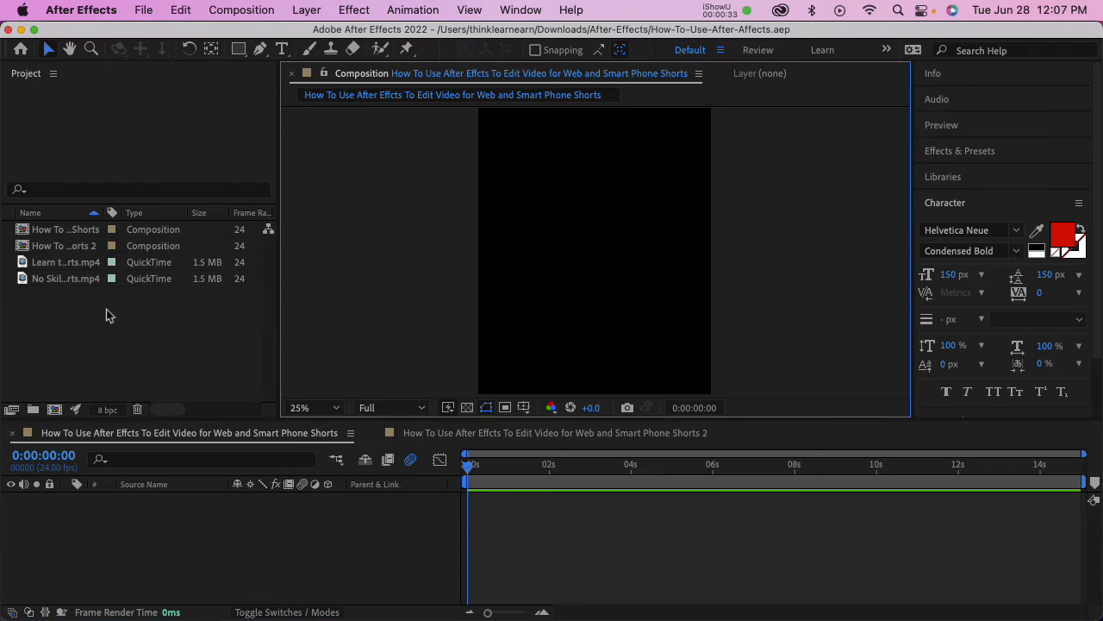
# Add the "Learn t…Shorts.mp4" footage from the project to the open composition as a layer.
pyautogui.click(88, 315)
pyautogui.click(25, 266)
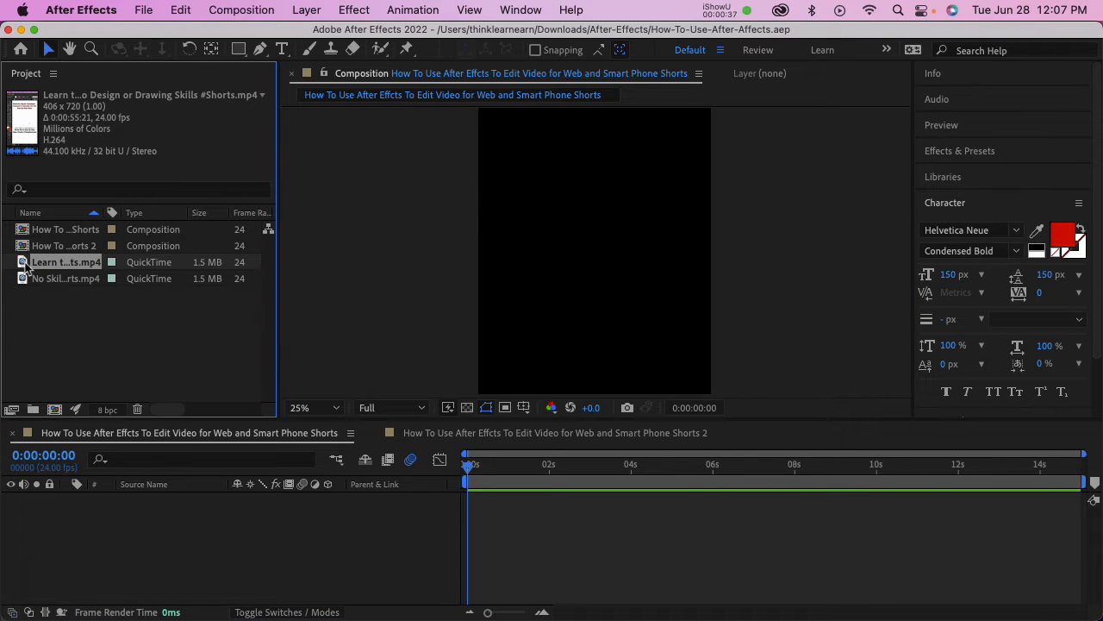
pyautogui.press('super+slash')
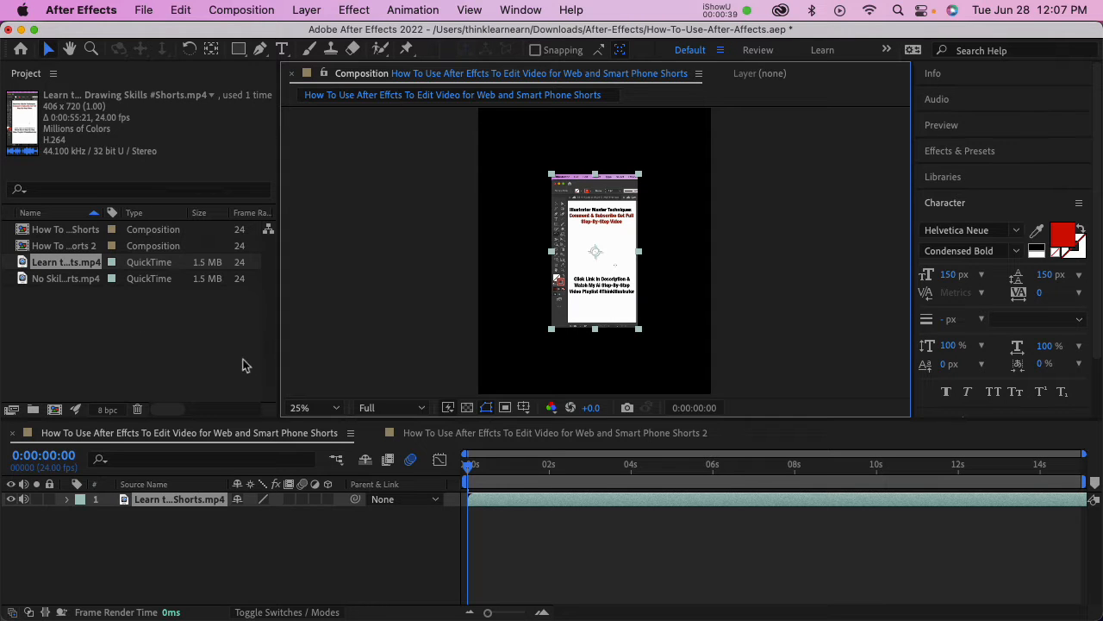
# Scale the footage layer up to 278% so it fills the composition frame, and save the project.
pyautogui.press('s')
pyautogui.click(466, 515)
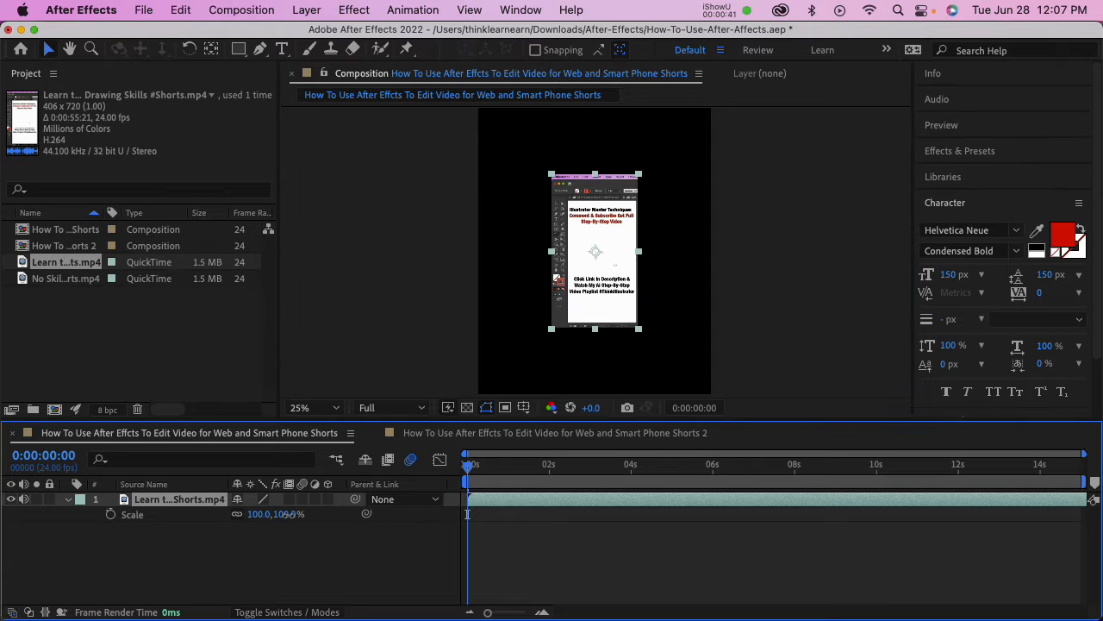
pyautogui.moveTo(290, 514); pyautogui.dragTo(362, 519)
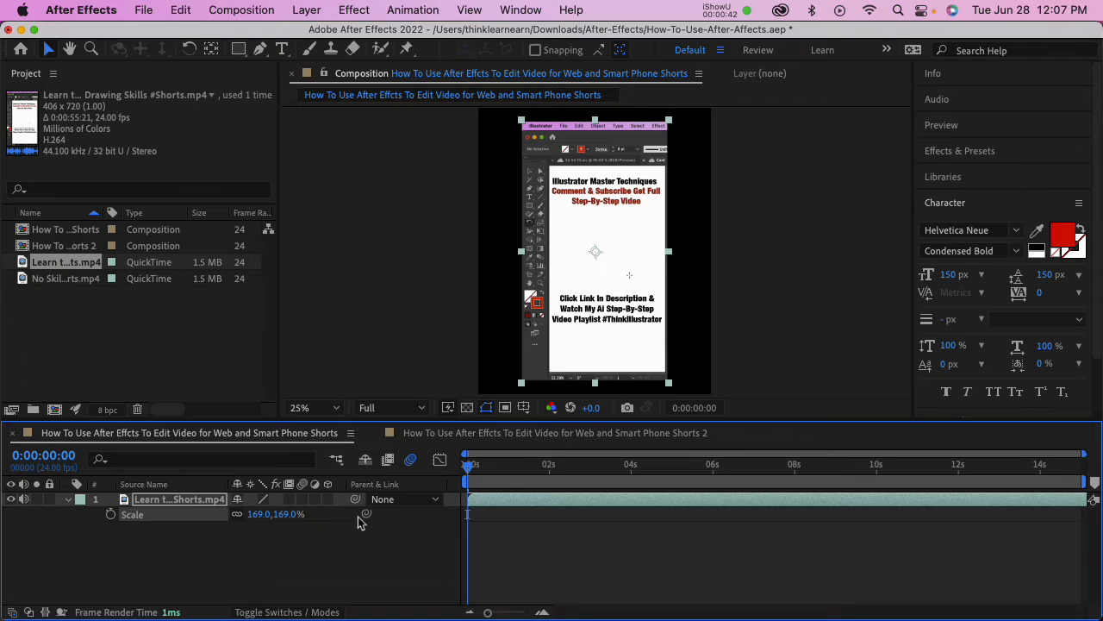
pyautogui.click(470, 303)
pyautogui.press(',')
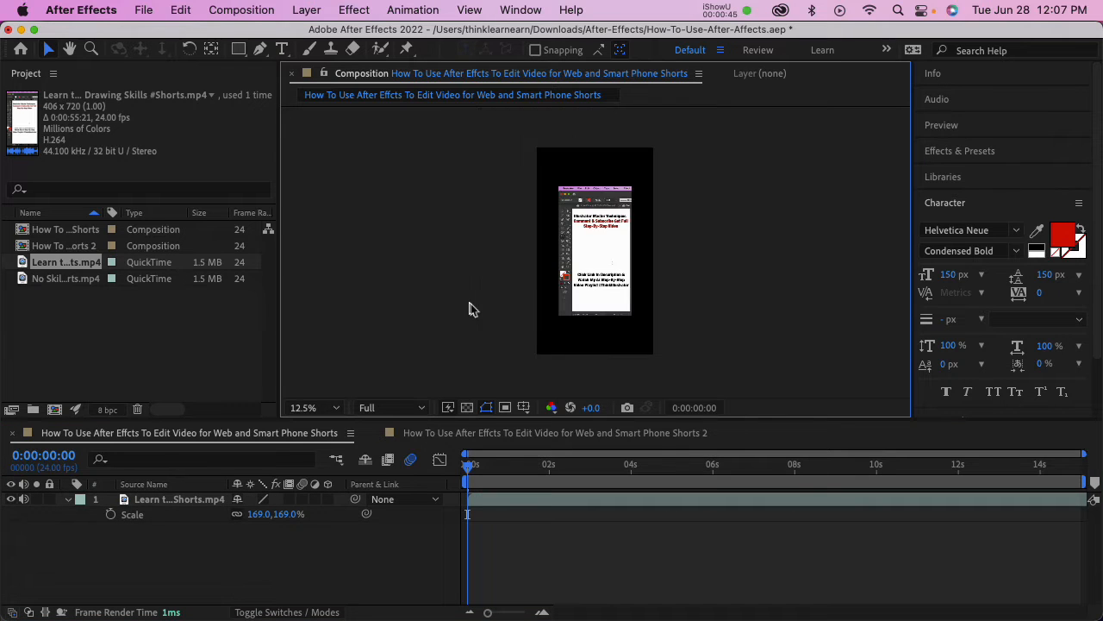
pyautogui.click(587, 278)
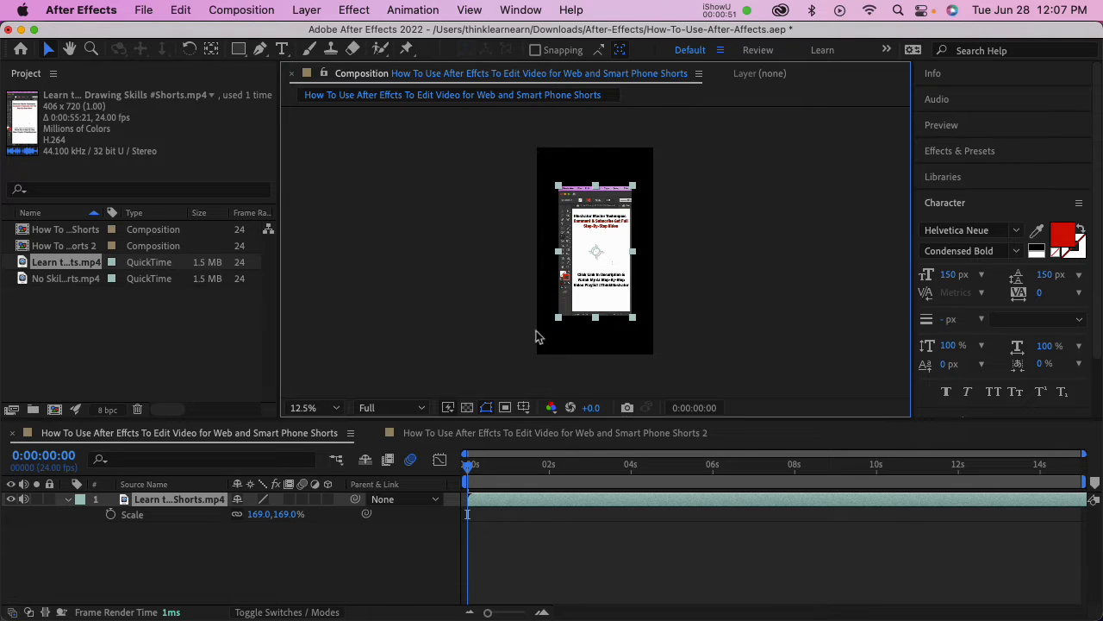
pyautogui.click(283, 522)
pyautogui.moveTo(283, 522); pyautogui.dragTo(387, 469)
pyautogui.click(400, 385)
pyautogui.press('super+s')
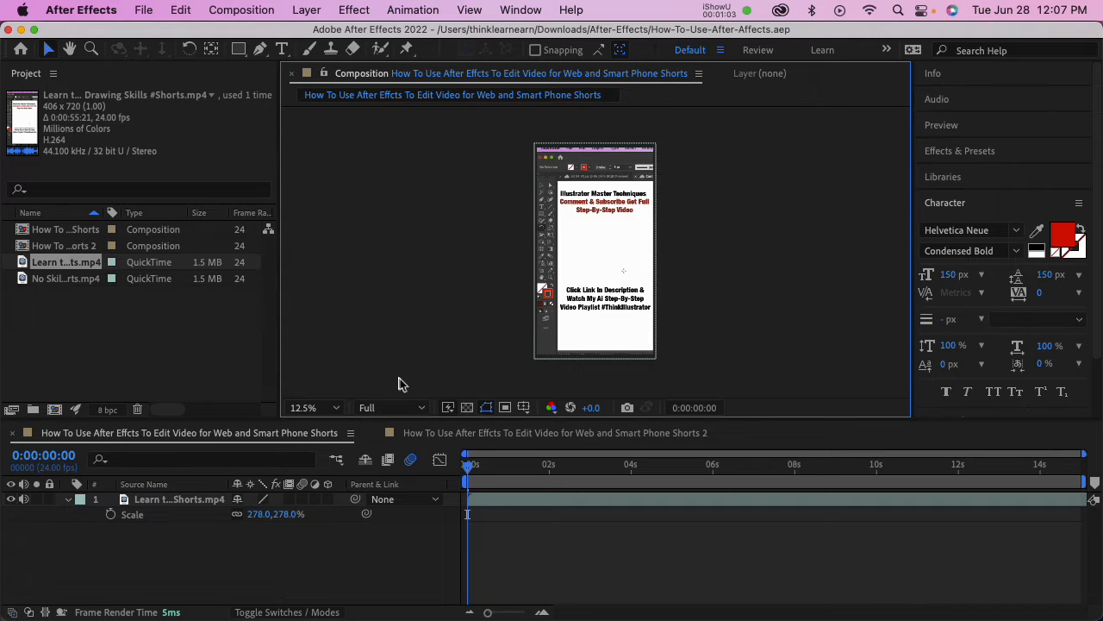
# Add a text layer reading "ONE" and place it in the blank white area between the two text blocks.
pyautogui.press('super+t')
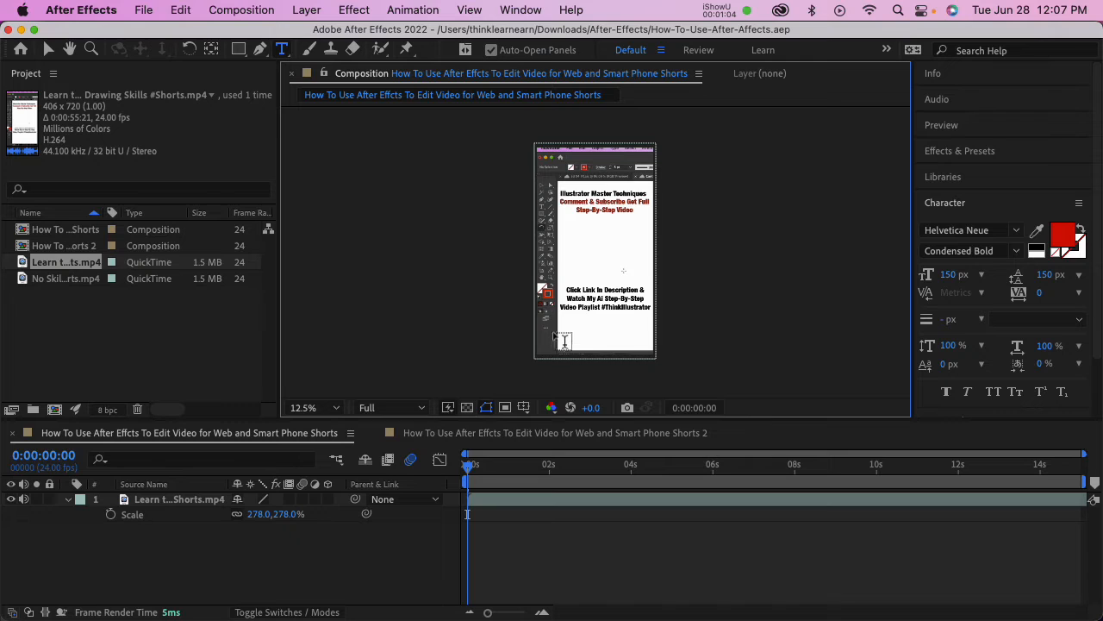
pyautogui.click(573, 236)
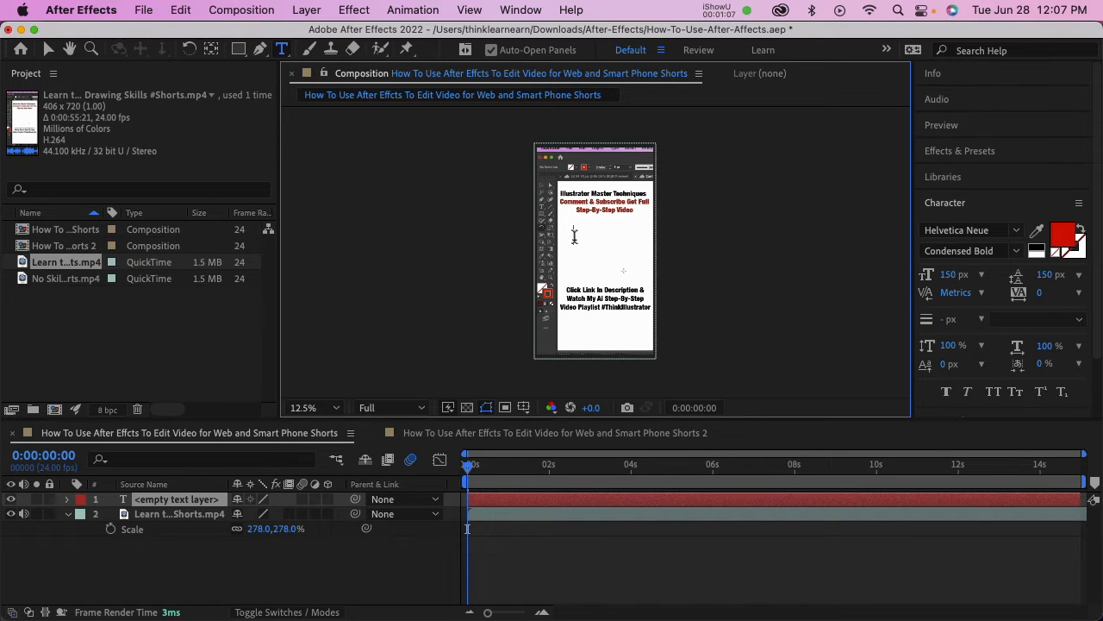
pyautogui.write('ONE')
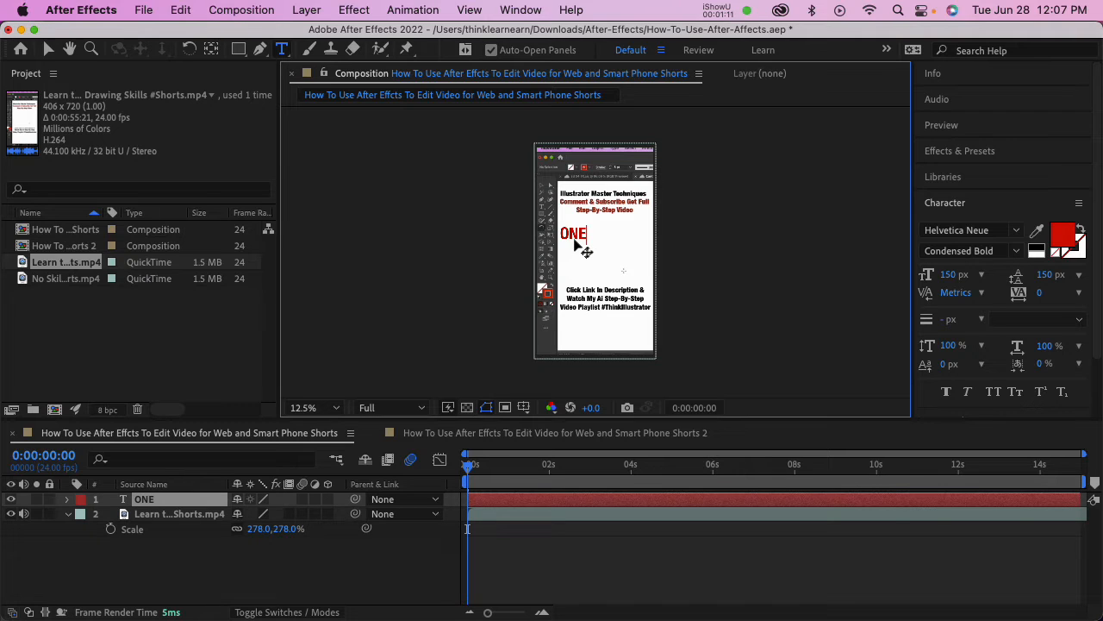
pyautogui.press('super+a')
pyautogui.press('super')
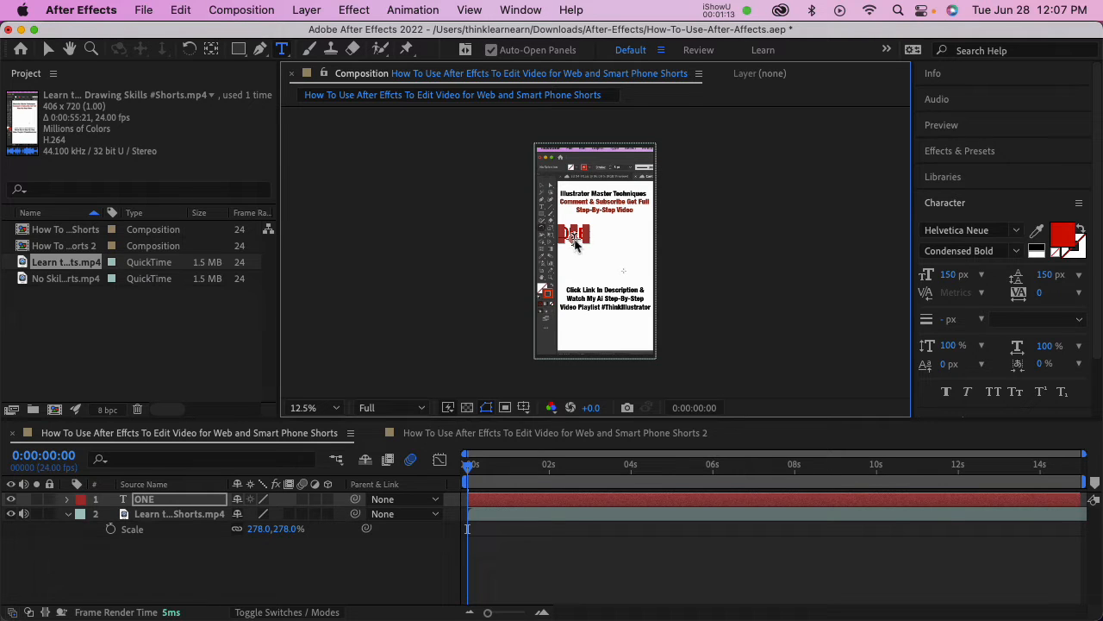
pyautogui.moveTo(578, 236); pyautogui.dragTo(604, 242)
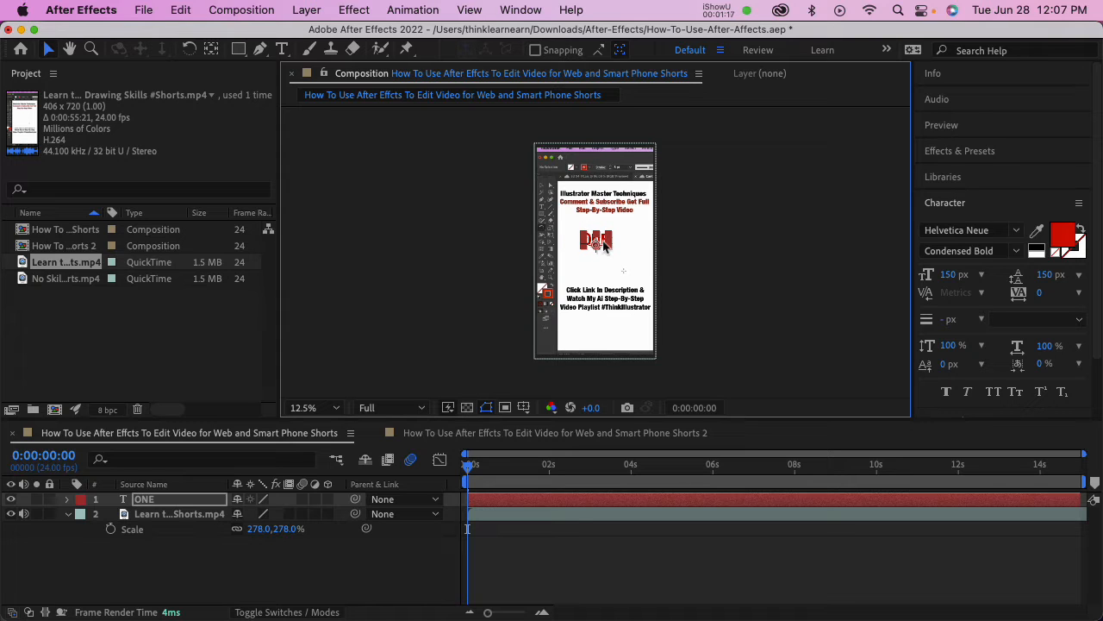
pyautogui.scroll(1, 603, 245)
pyautogui.scroll(1, 603, 244)
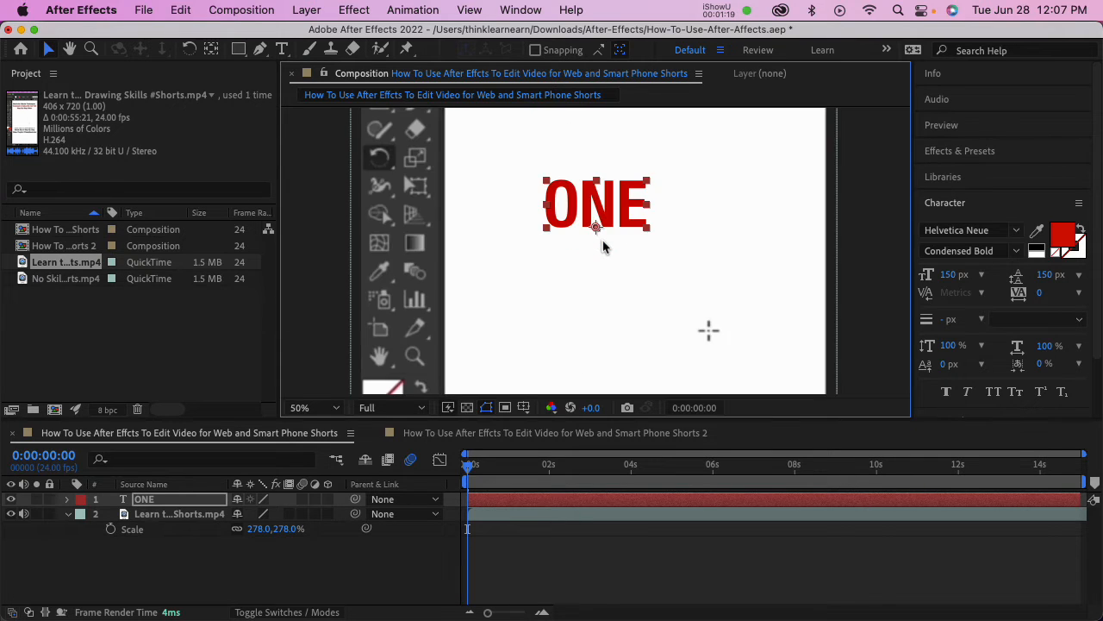
pyautogui.scroll(-1, 603, 246)
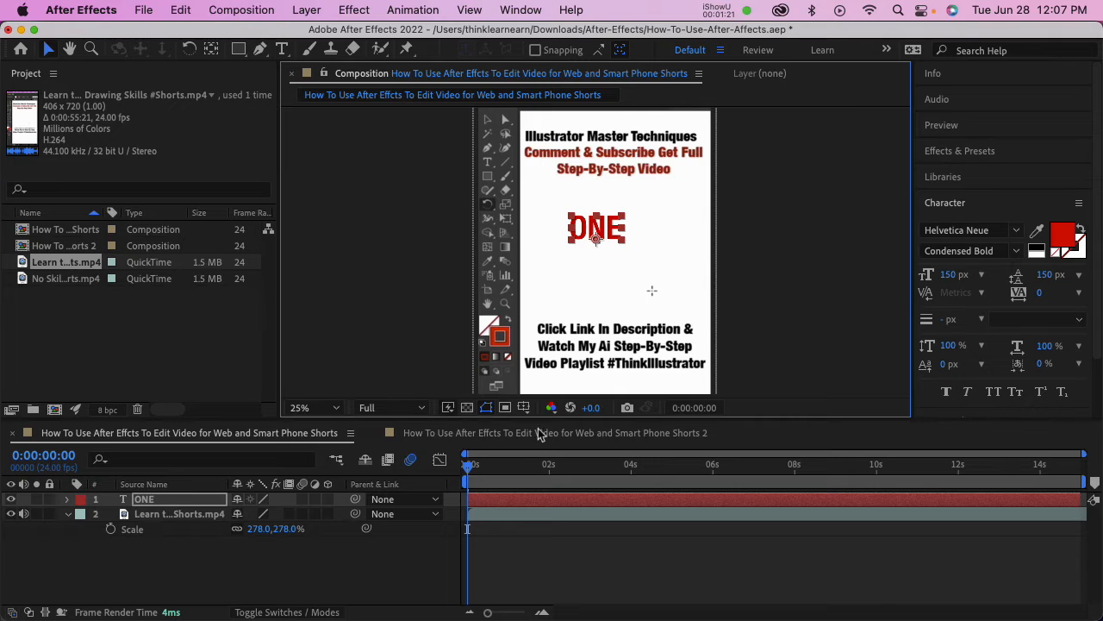
# Set a Position keyframe on the ONE text layer at 0:00:00:05.
pyautogui.click(501, 504)
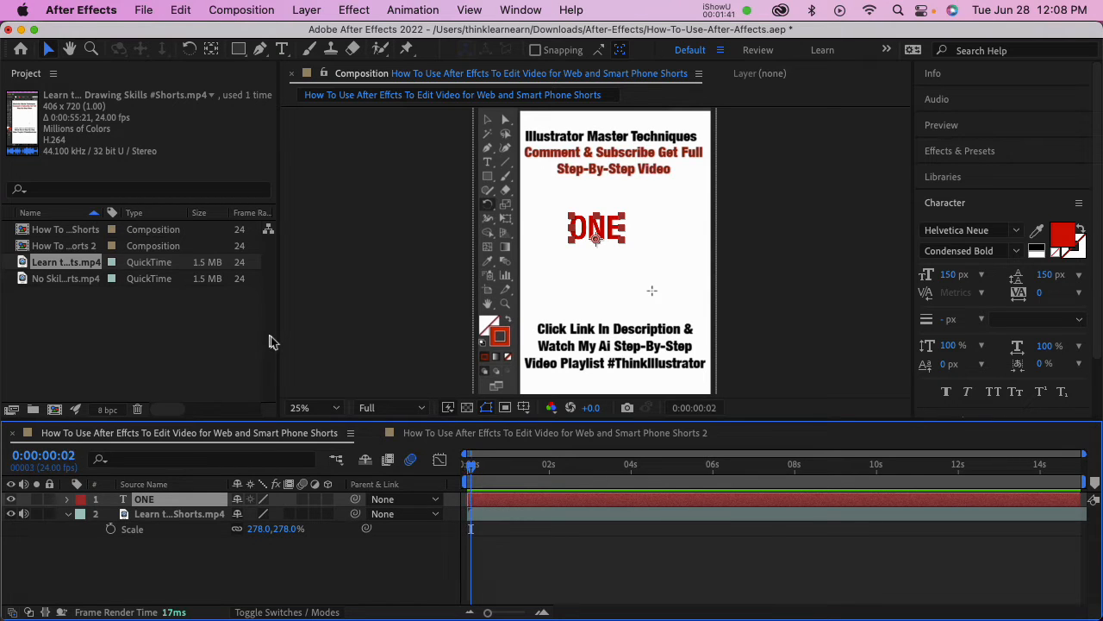
pyautogui.click(525, 543)
pyautogui.click(501, 500)
pyautogui.hotkey('alt', 'shift', 'p')
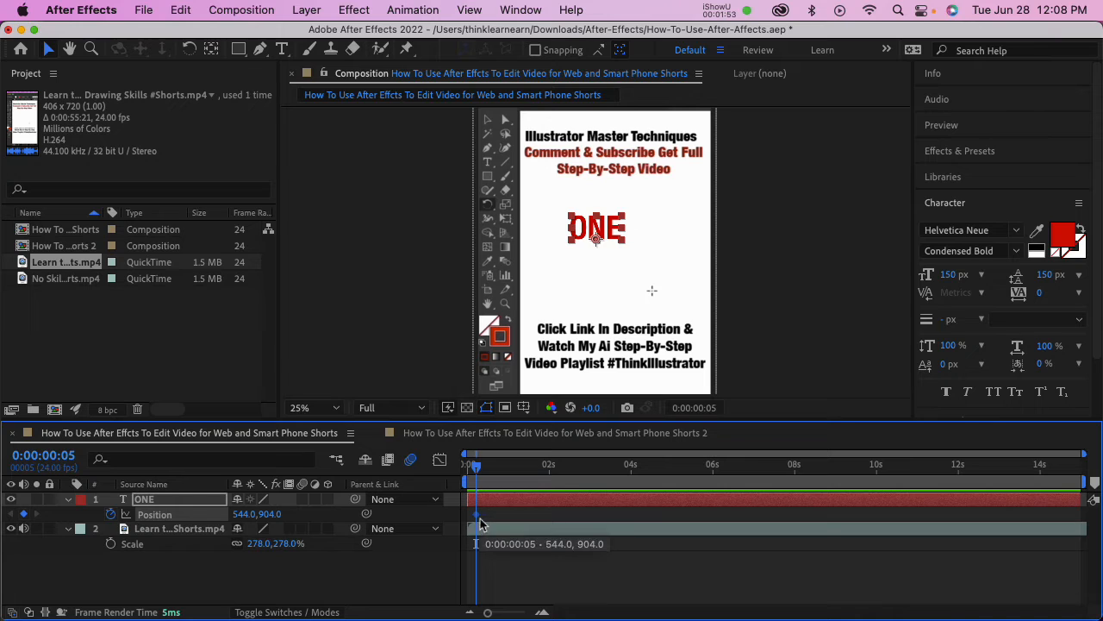
# At time 0, move ONE above the frame to about 516, -84, turn on its motion blur and preview the animation.
pyautogui.press('Home')
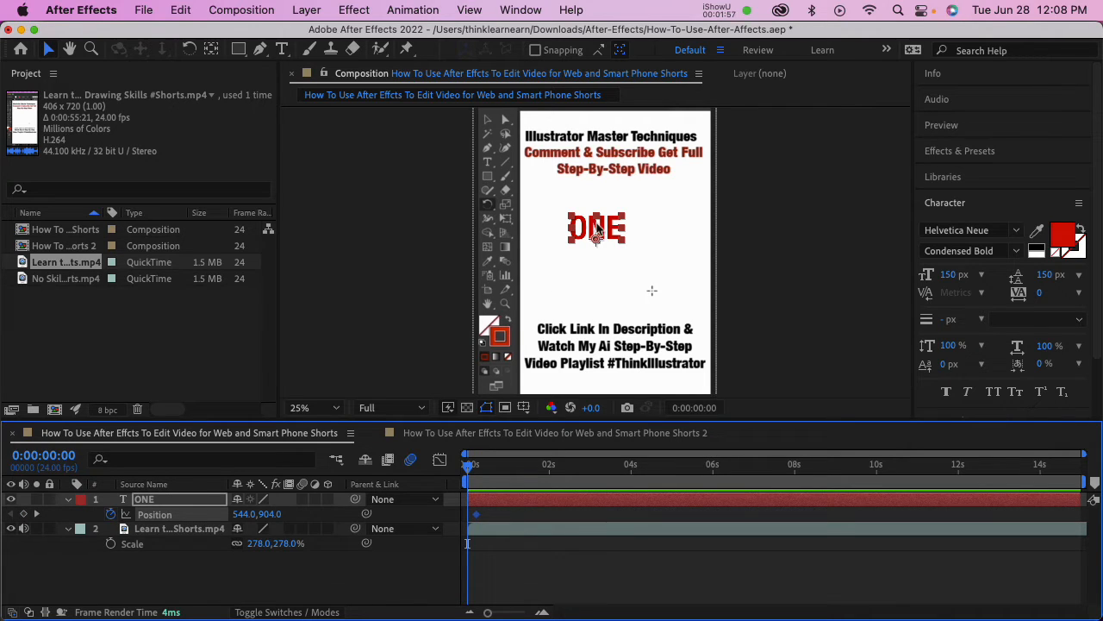
pyautogui.moveTo(603, 229); pyautogui.dragTo(594, 81)
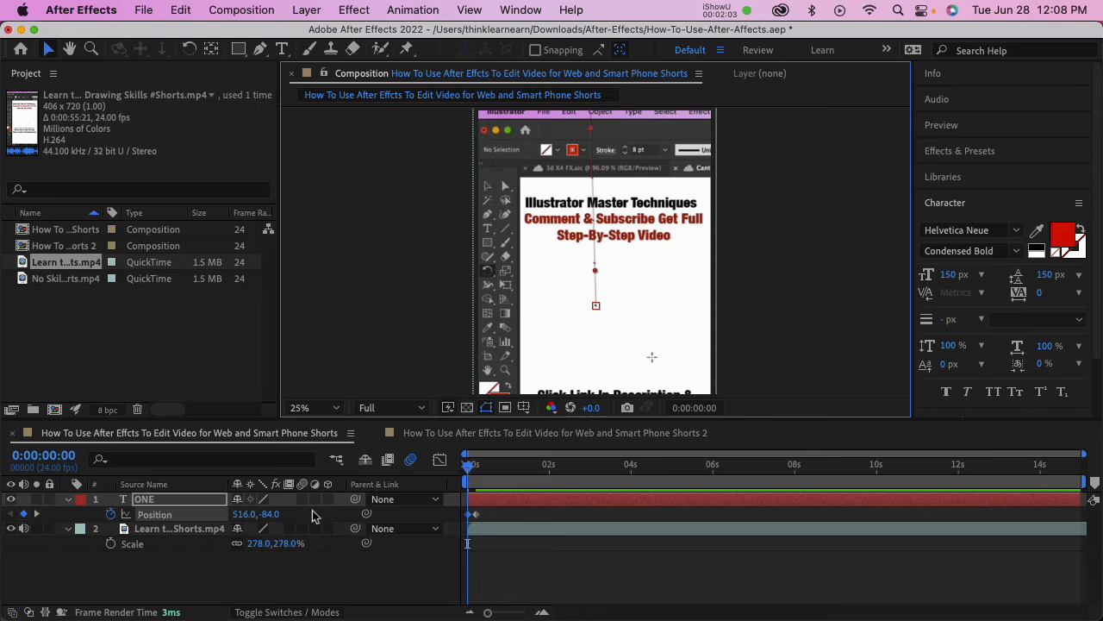
pyautogui.click(417, 342)
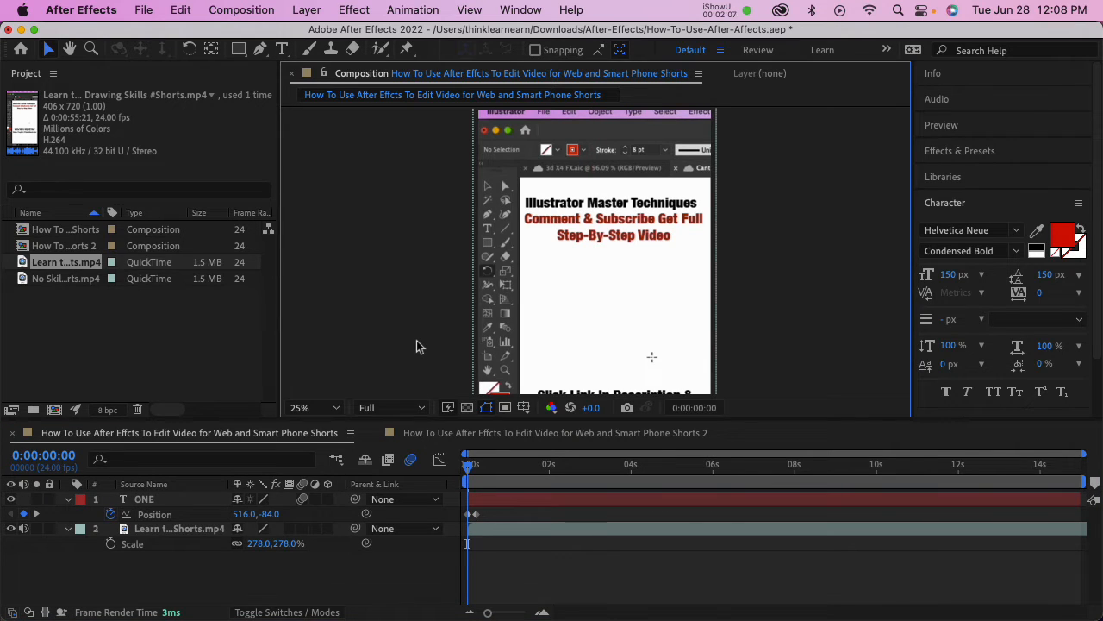
pyautogui.press('space')
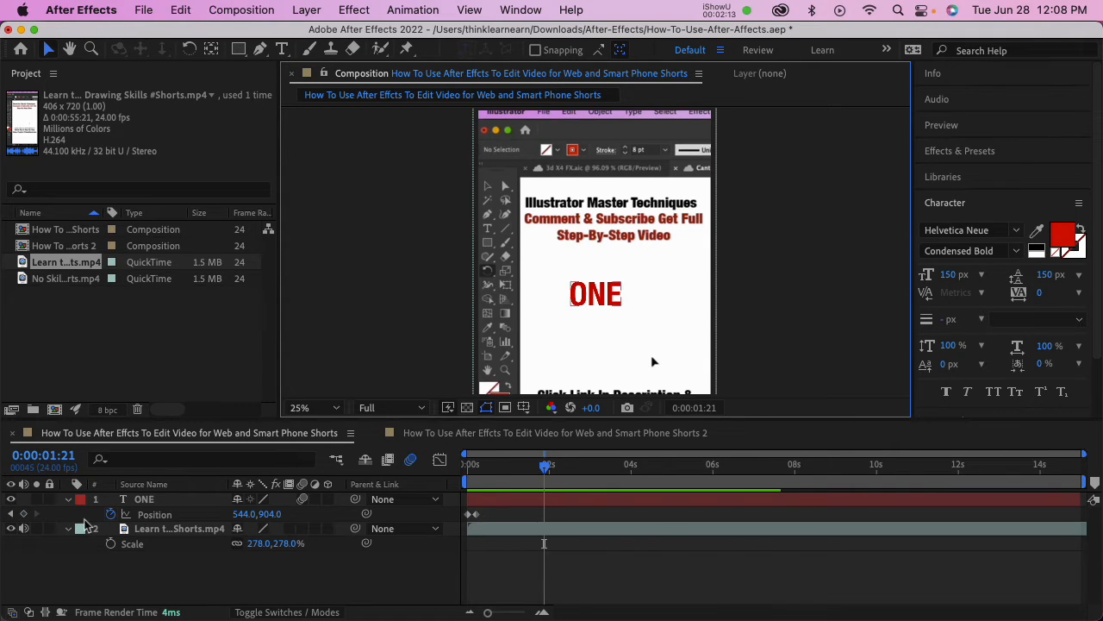
# Mute the audio of the "Learn t…Shorts.mp4" layer and save the project.
pyautogui.click(24, 530)
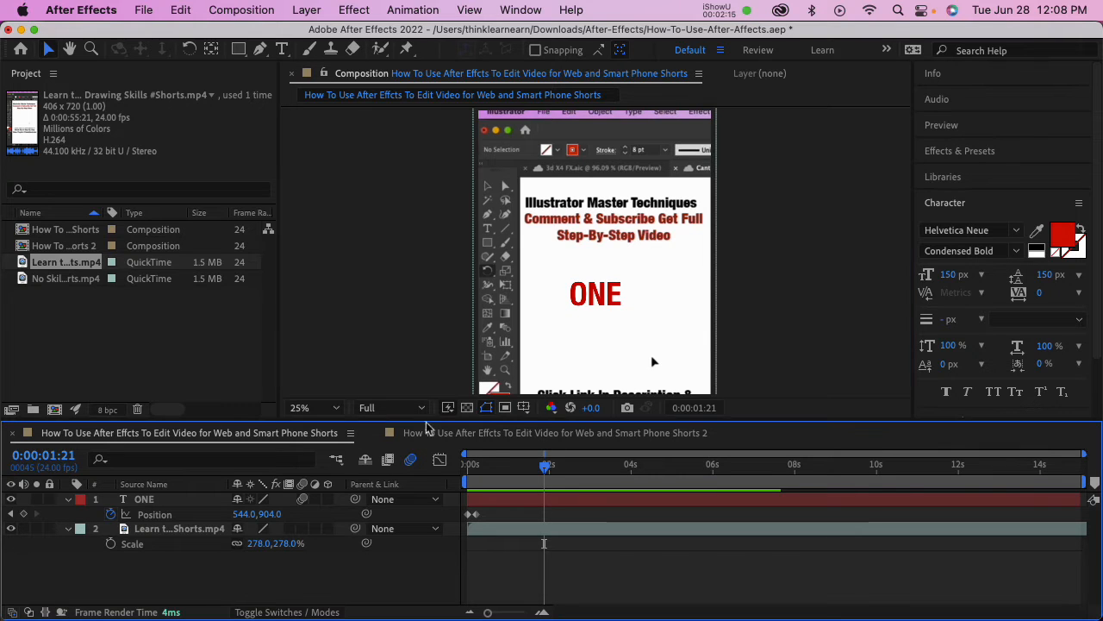
pyautogui.press('super+s')
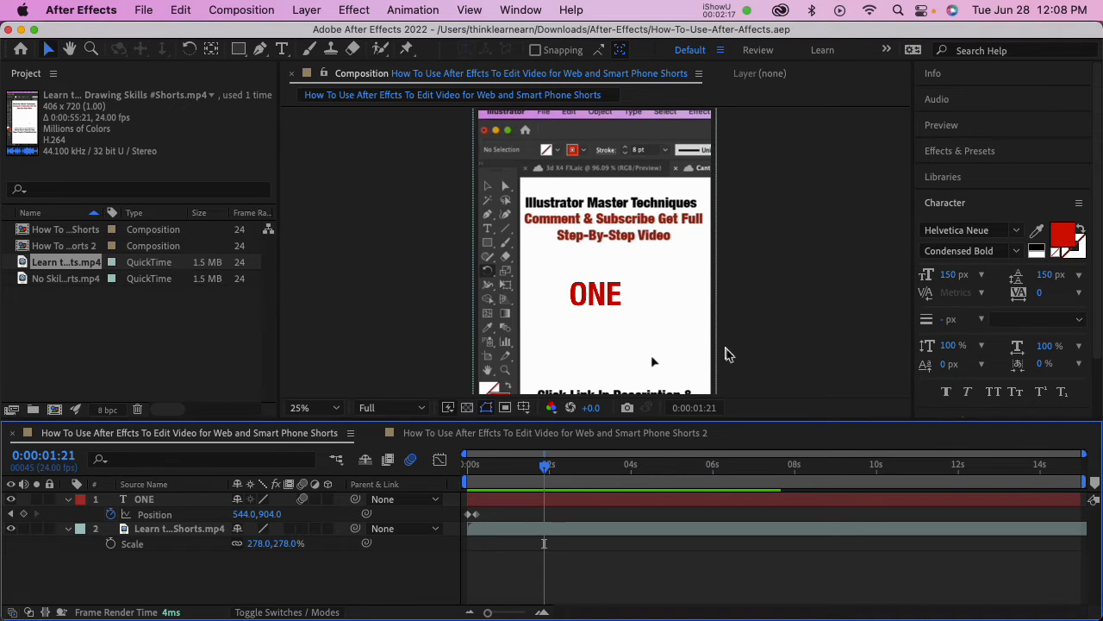
# Go to time 0:00:02:00 and trim the ONE text layer's out point there.
pyautogui.moveTo(545, 473); pyautogui.dragTo(461, 472)
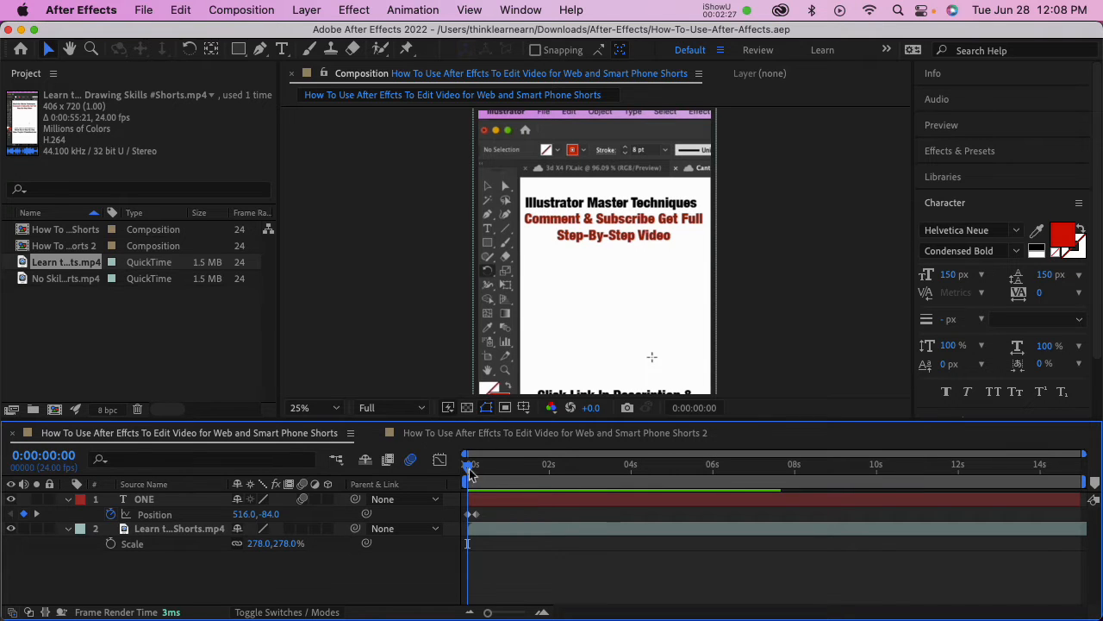
pyautogui.moveTo(472, 472)
pyautogui.mouseDown()
pyautogui.moveTo(549, 476)
pyautogui.moveTo(454, 472)
pyautogui.mouseUp()
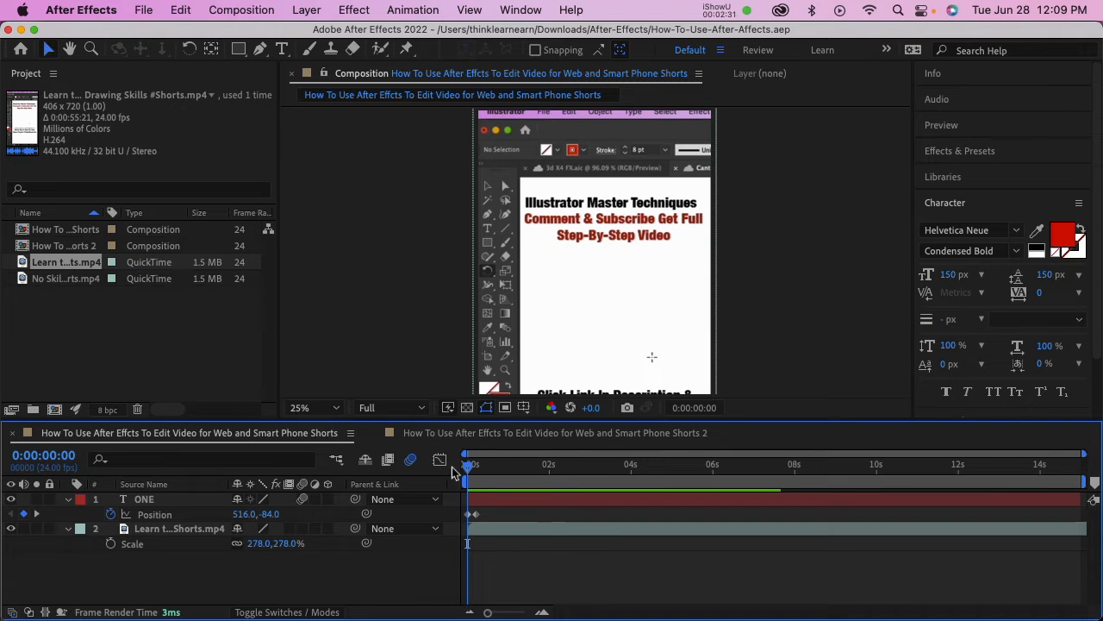
pyautogui.hotkey('alt', 'shift', 'j')
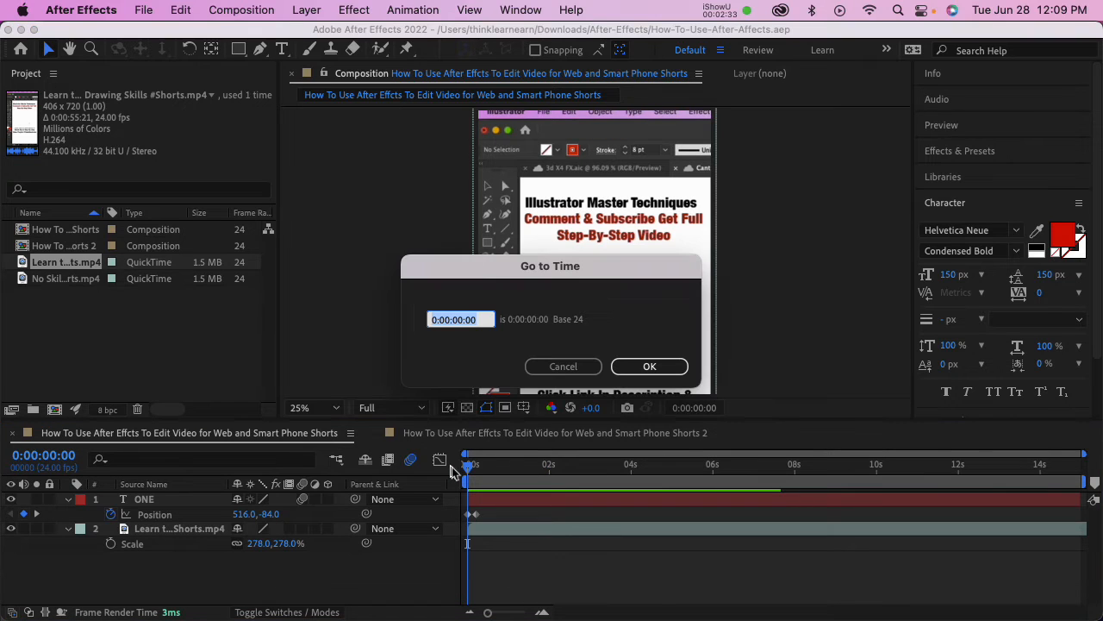
pyautogui.write('2:00')
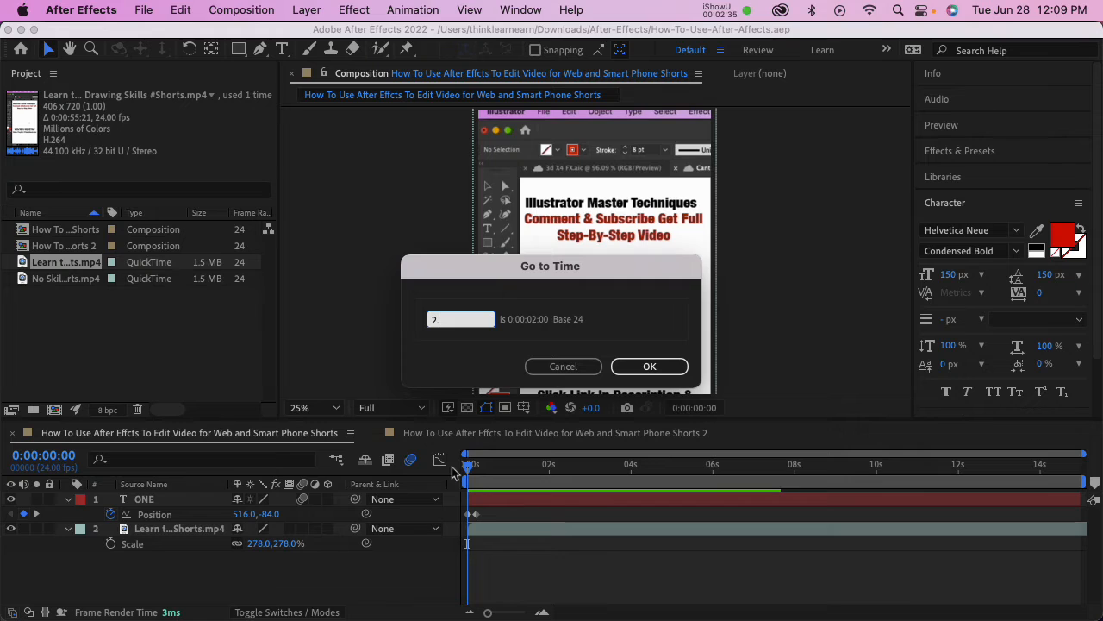
pyautogui.press('Return')
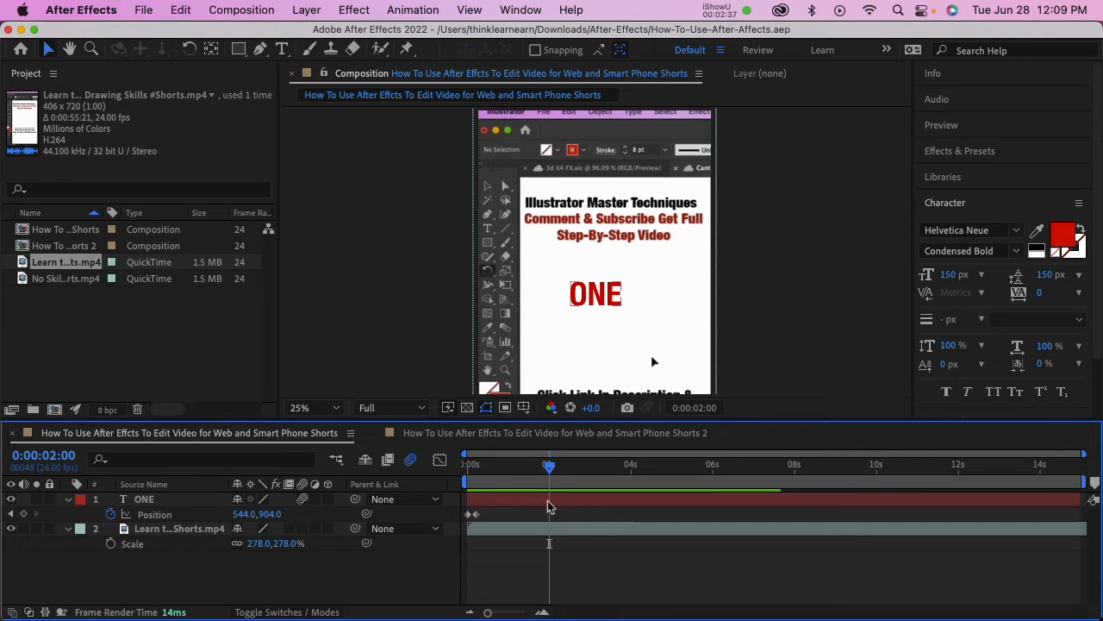
pyautogui.click(548, 503)
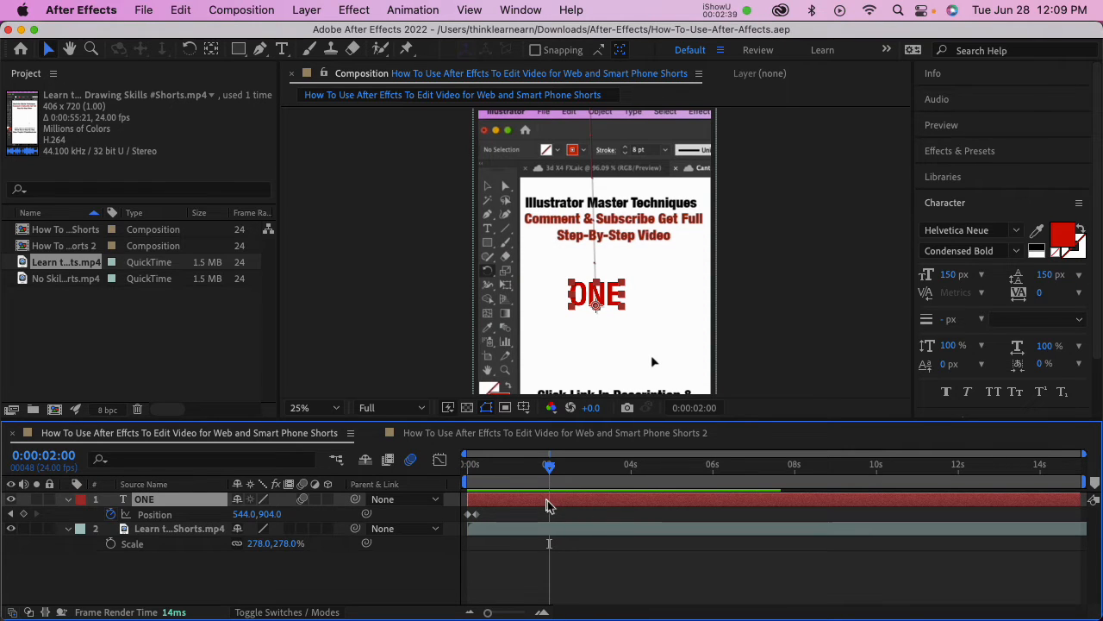
pyautogui.hotkey('alt', ']')
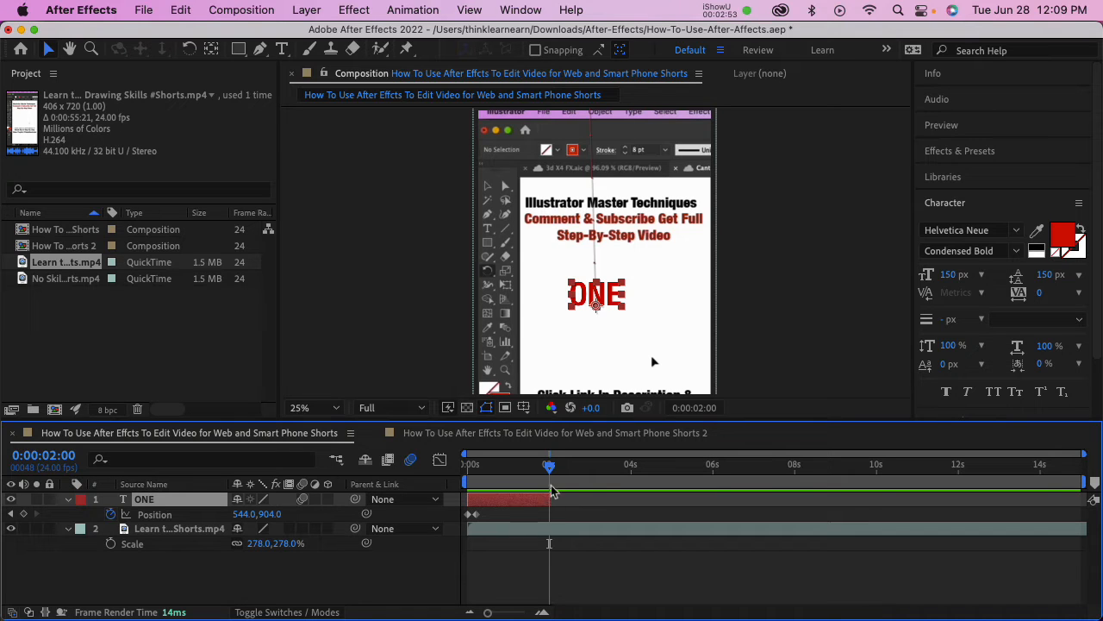
# Save the project and set a Rotation keyframe on the ONE text layer at 0:00:00:05.
pyautogui.press('super+s')
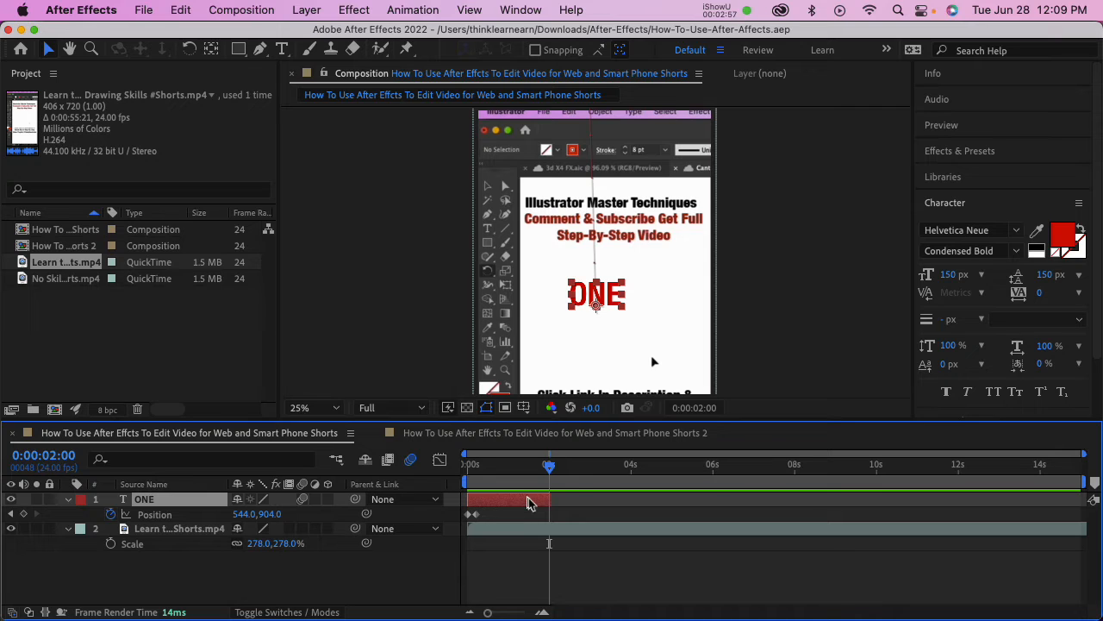
pyautogui.press('super+d')
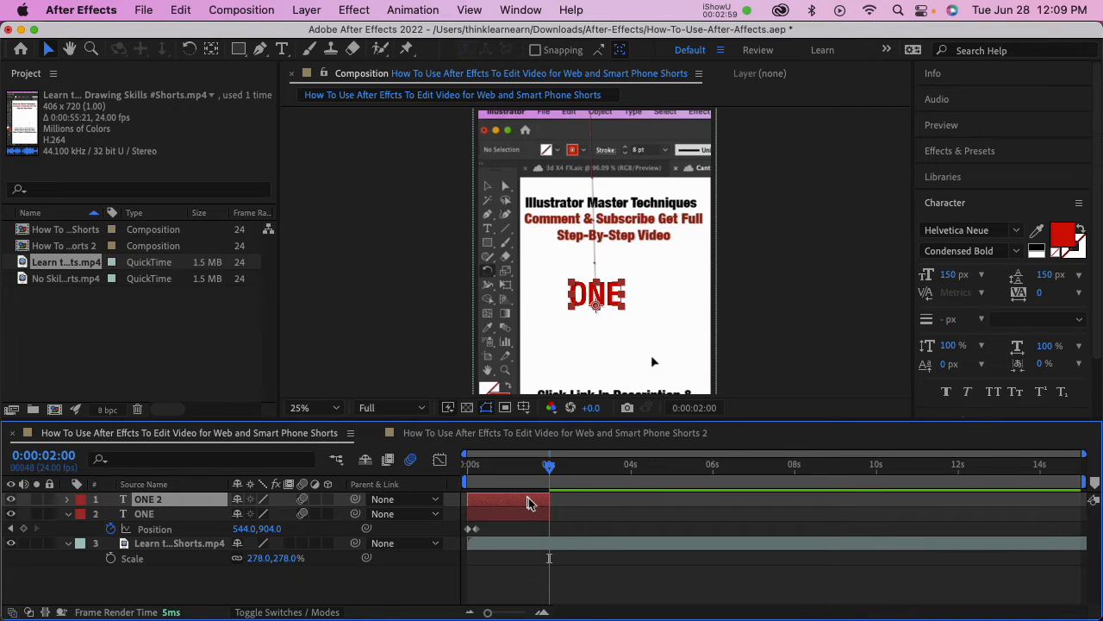
pyautogui.press('super+z')
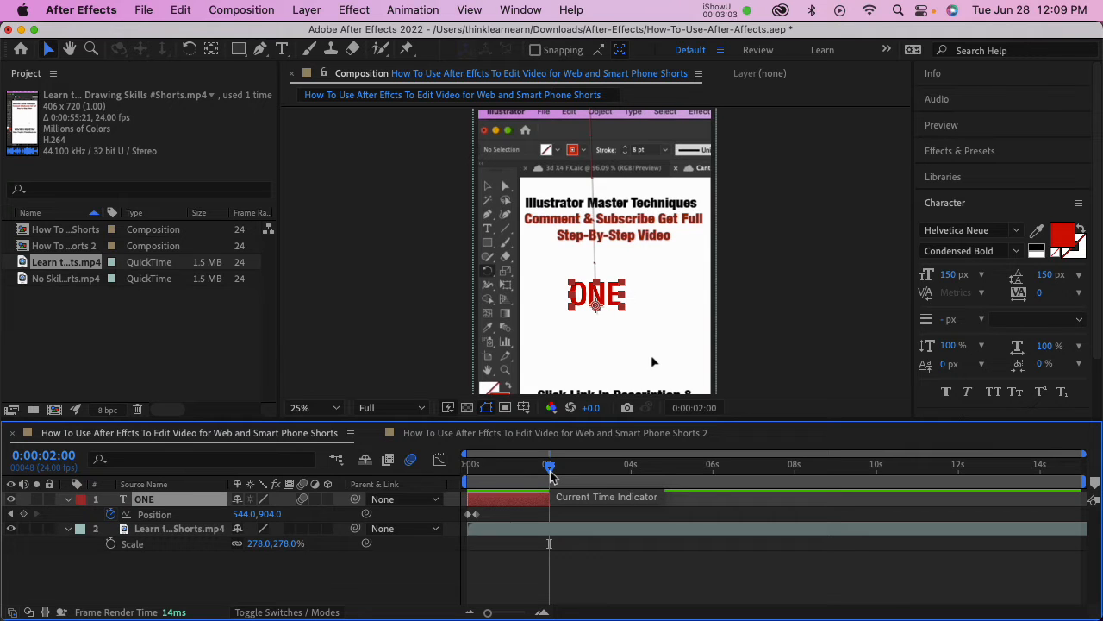
pyautogui.moveTo(550, 474); pyautogui.dragTo(547, 473)
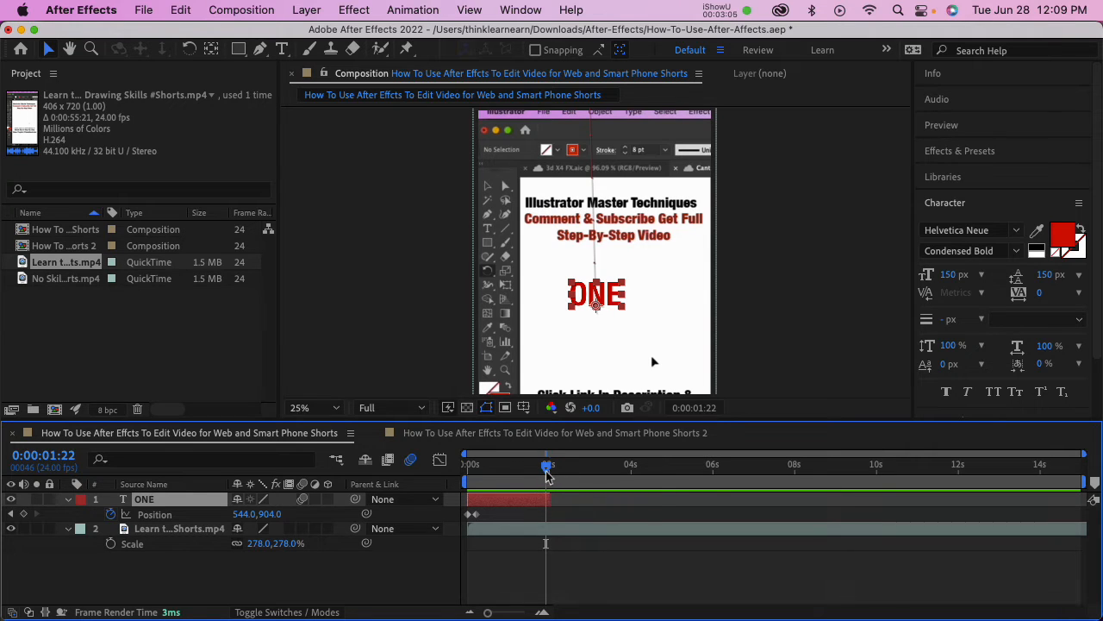
pyautogui.press('j')
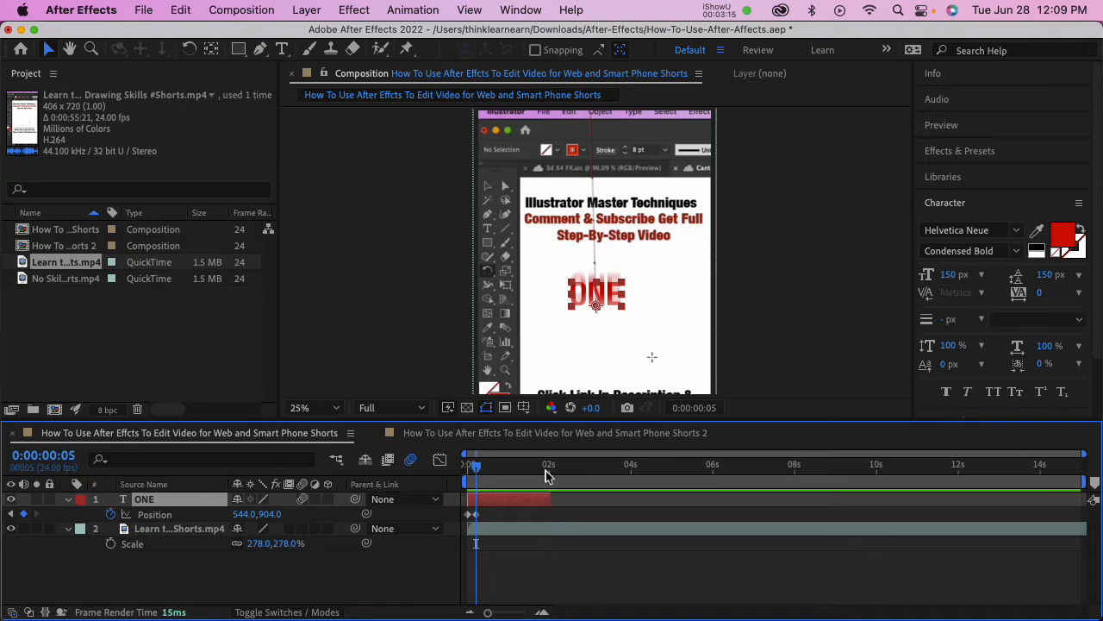
pyautogui.hotkey('alt', 'shift', 'r')
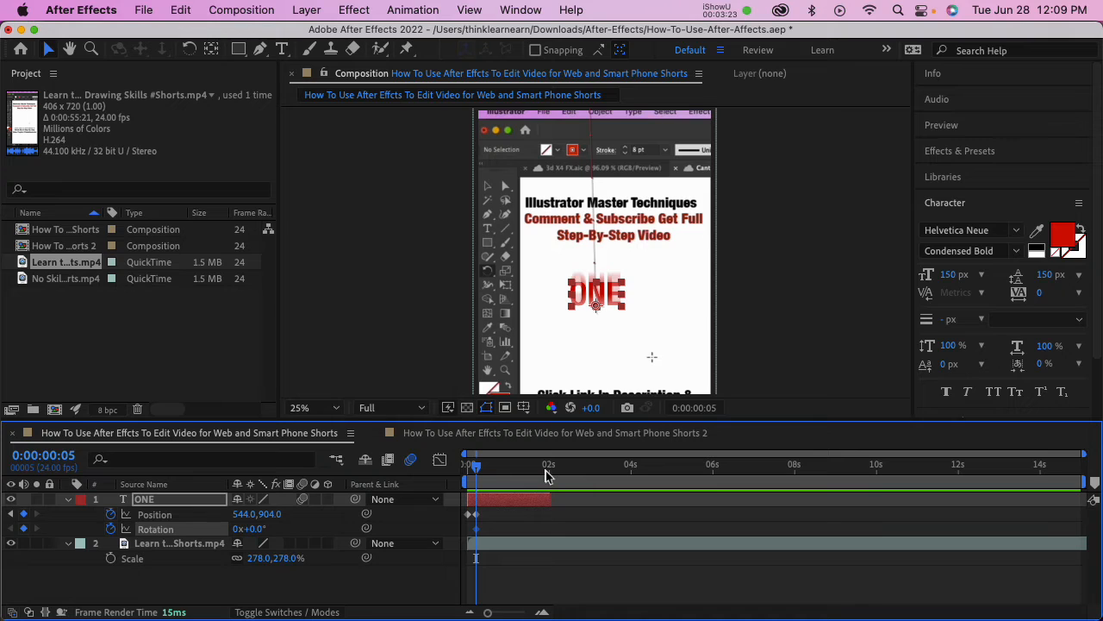
# At 0:00:00:10, set the Rotation of the ONE text layer to 2x+0.0°.
pyautogui.press('pagedown')
pyautogui.press('pagedown')
pyautogui.press('pagedown')
pyautogui.press('pagedown')
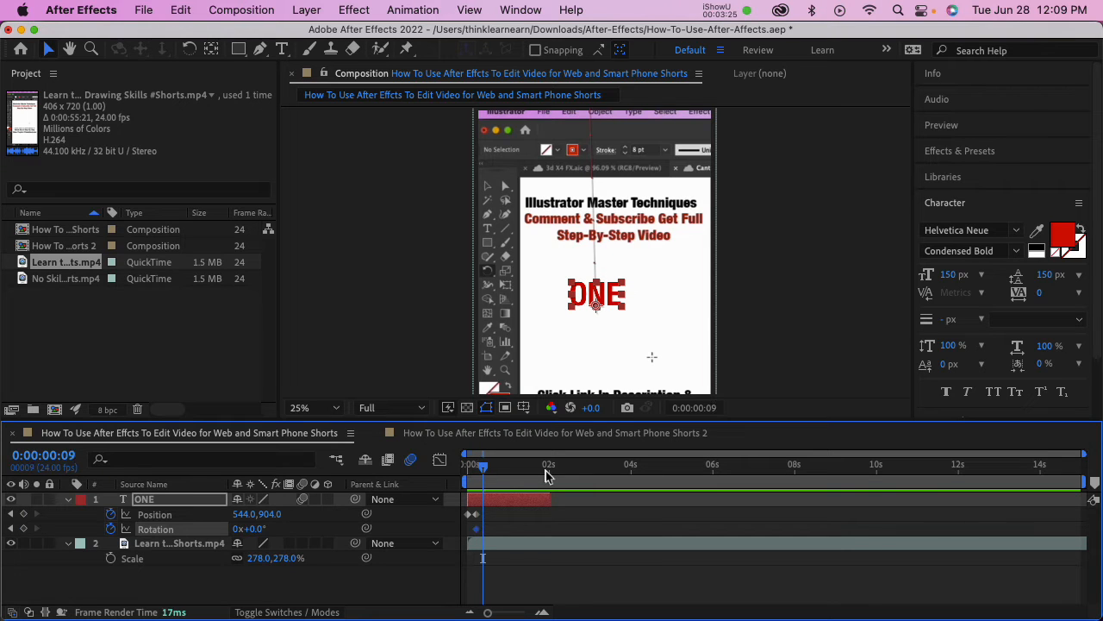
pyautogui.press('pagedown')
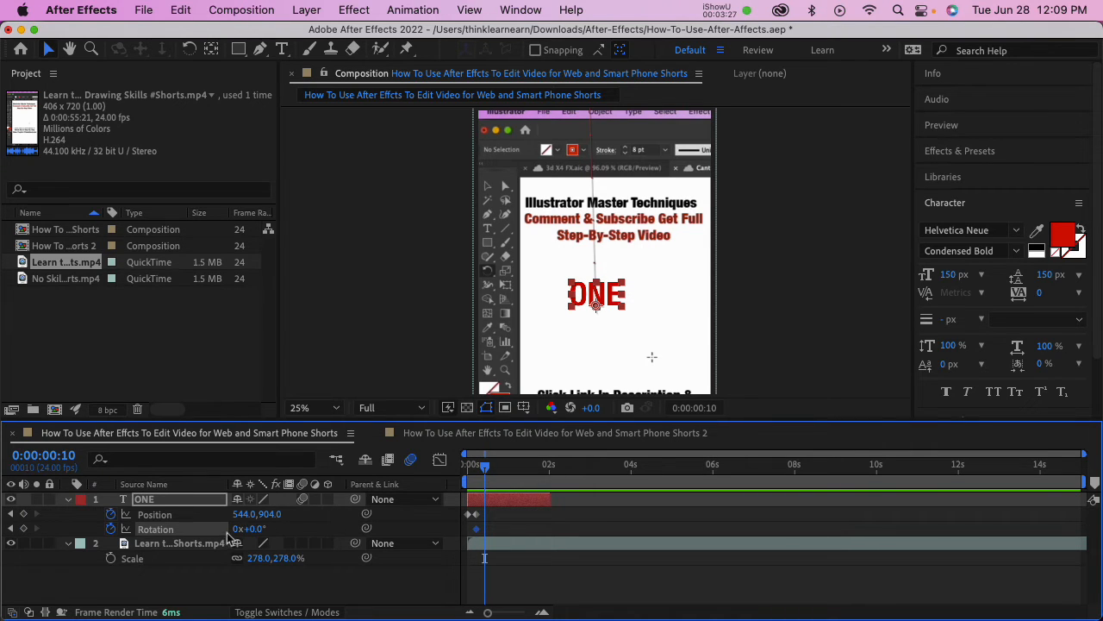
pyautogui.click(250, 528)
pyautogui.write('2')
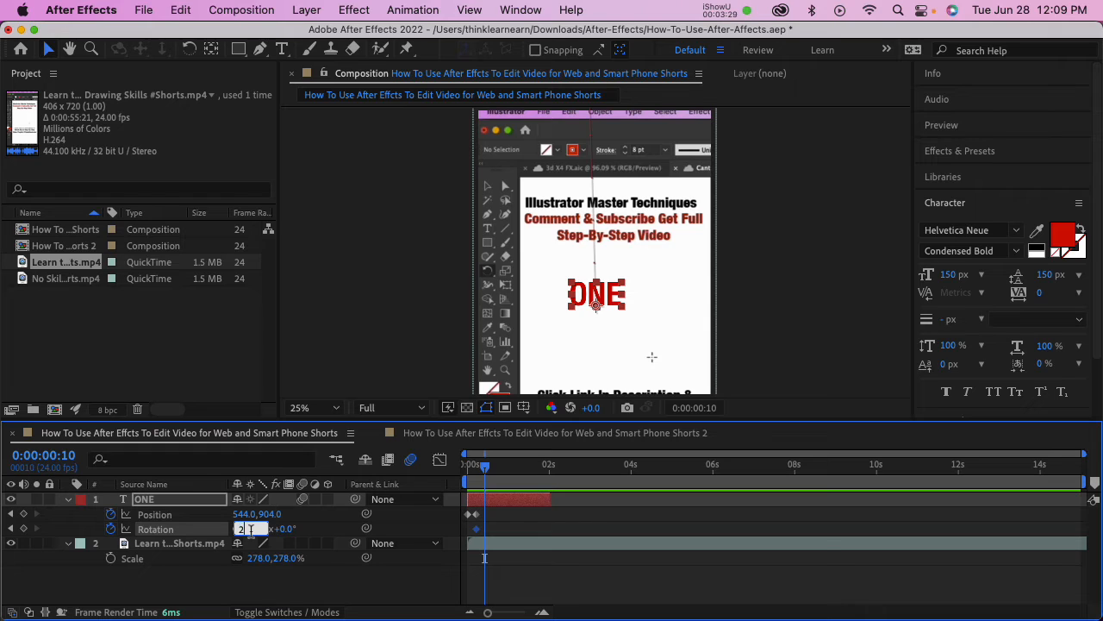
pyautogui.press('Return')
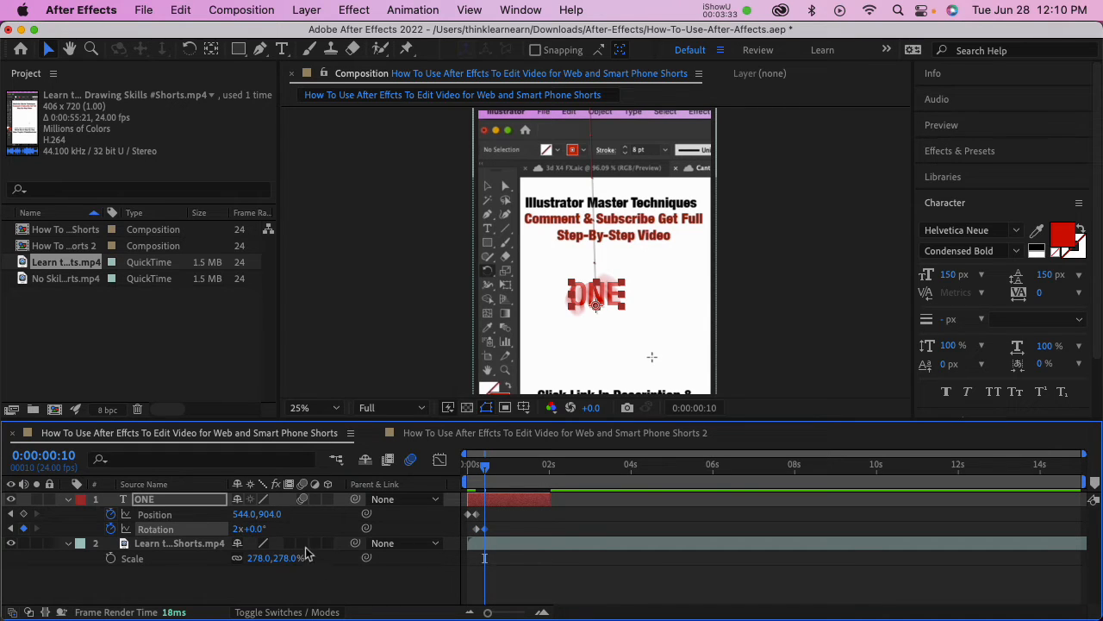
# Turn on motion blur for the "Learn t…Shorts.mp4" layer and preview the animation from the start.
pyautogui.click(302, 543)
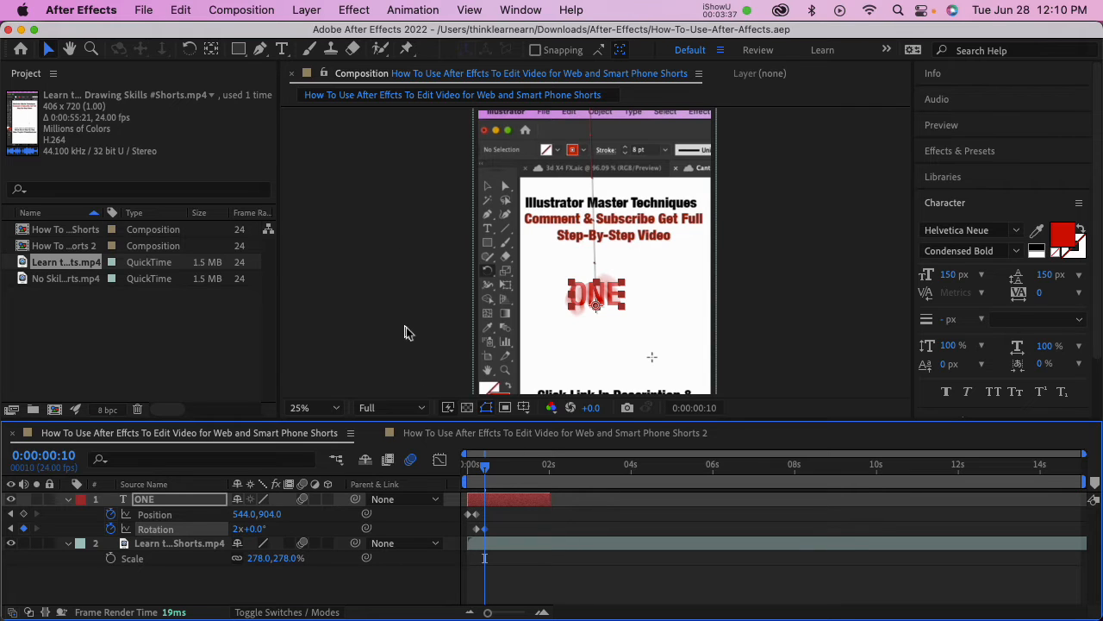
pyautogui.press('Home')
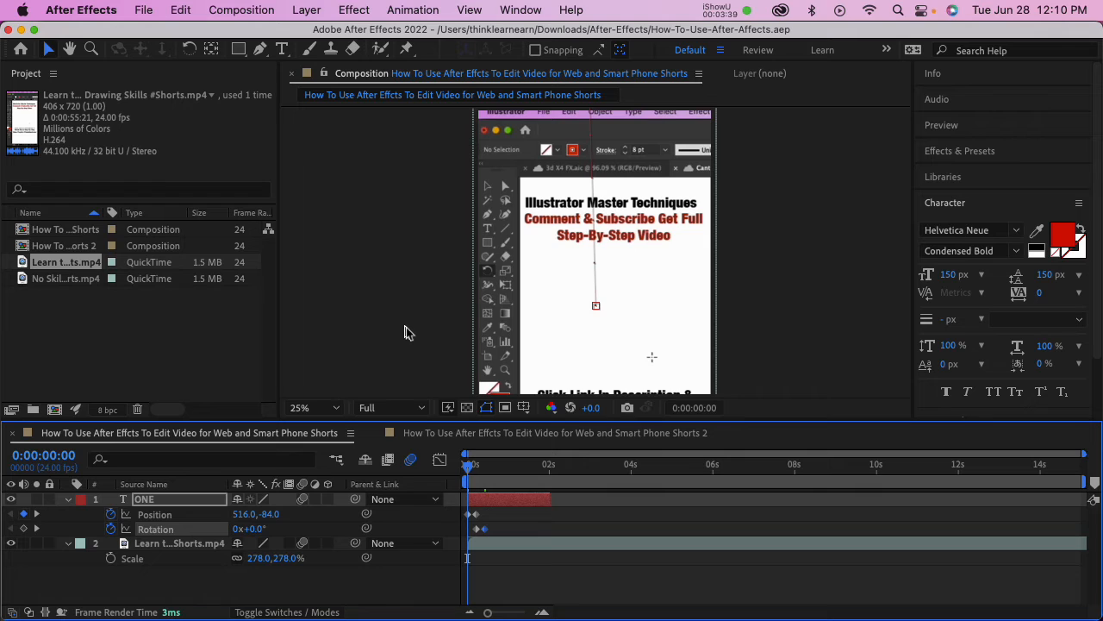
pyautogui.press('space')
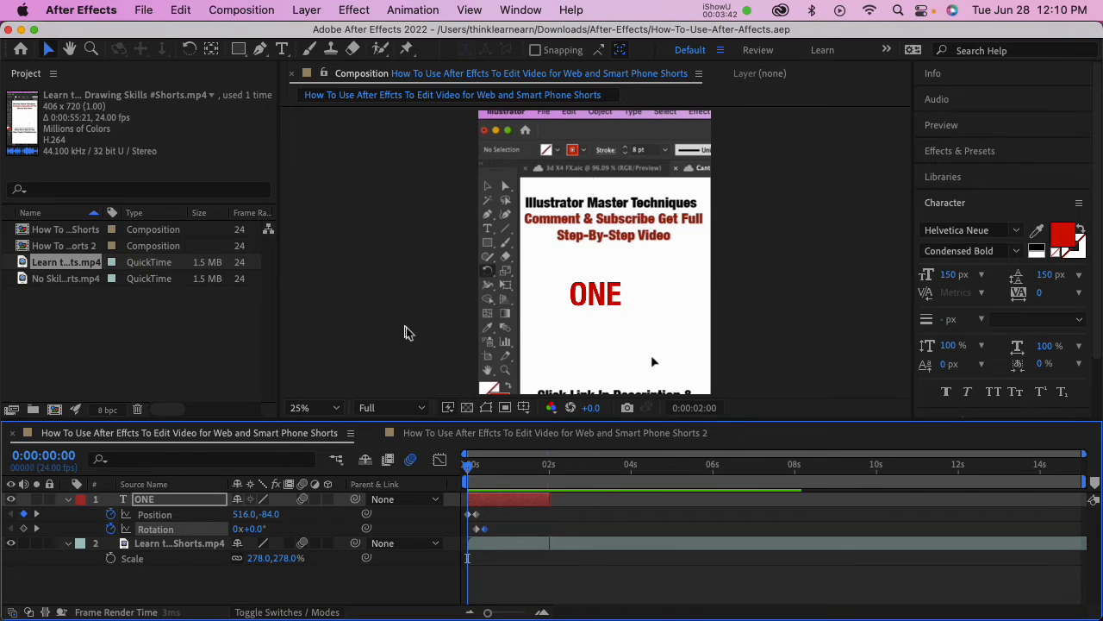
pyautogui.press('space')
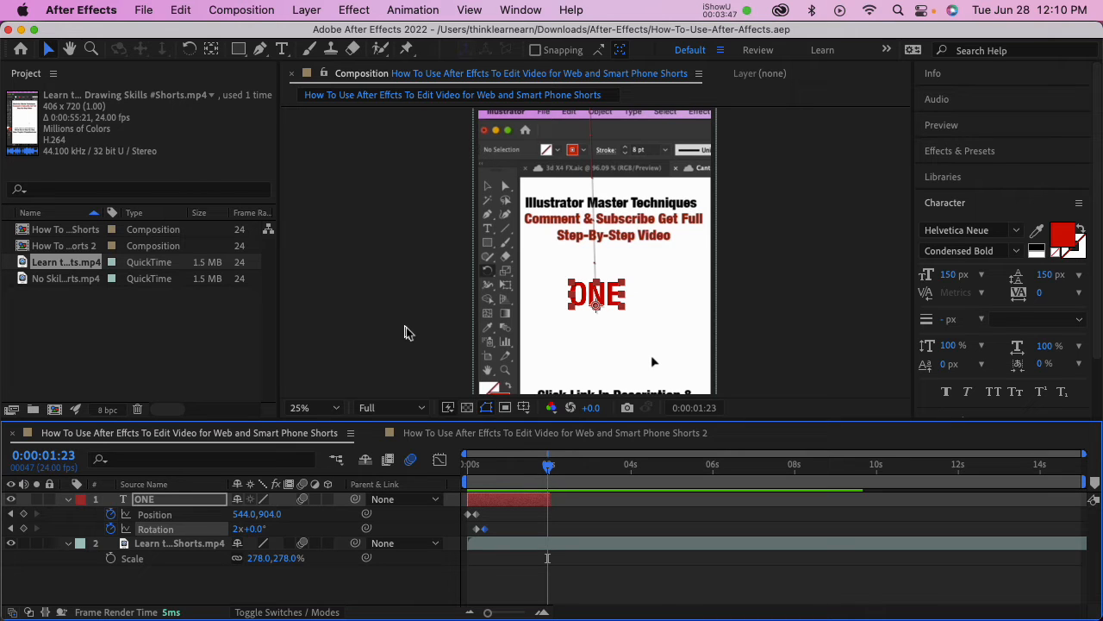
# Duplicate the ONE text layer and move the original so that it starts at 0:00:02:00.
pyautogui.press('.')
pyautogui.click(522, 508)
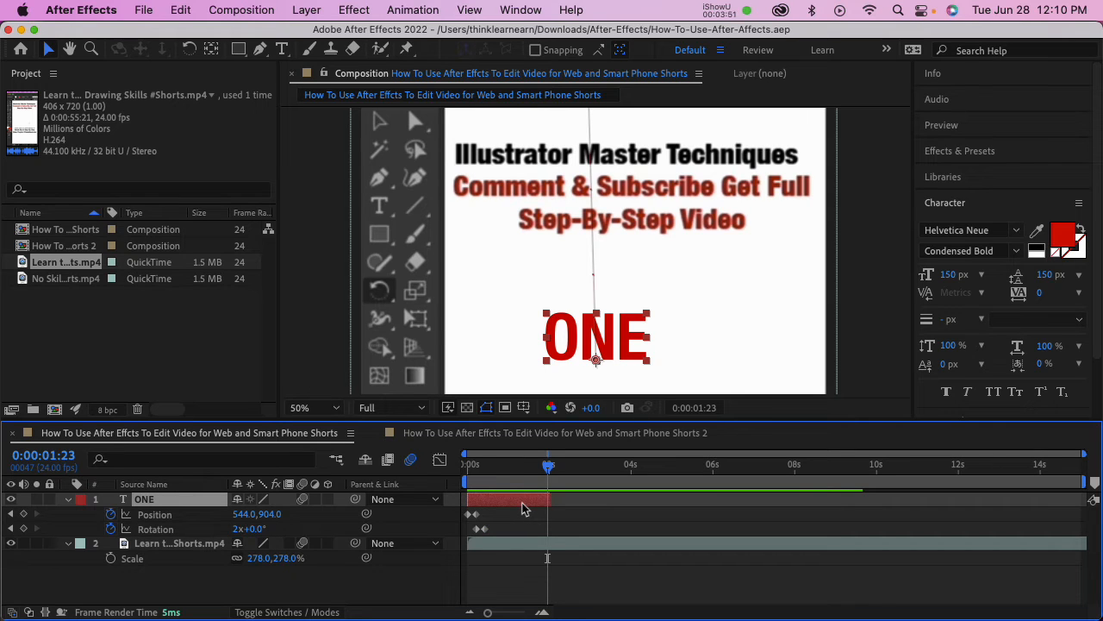
pyautogui.press('pagedown')
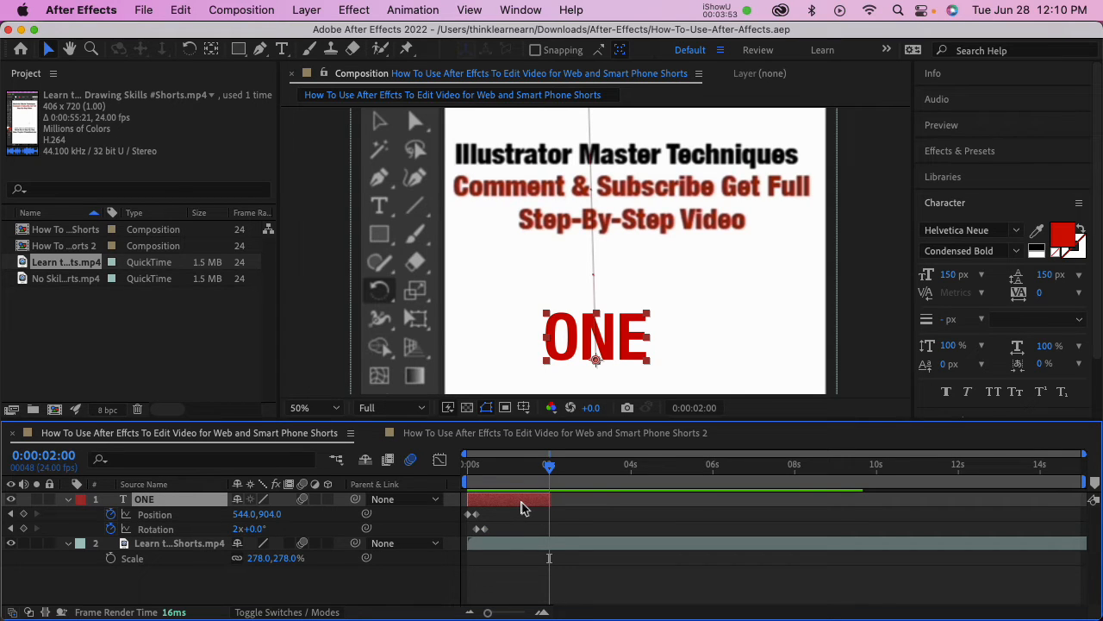
pyautogui.press('super+d')
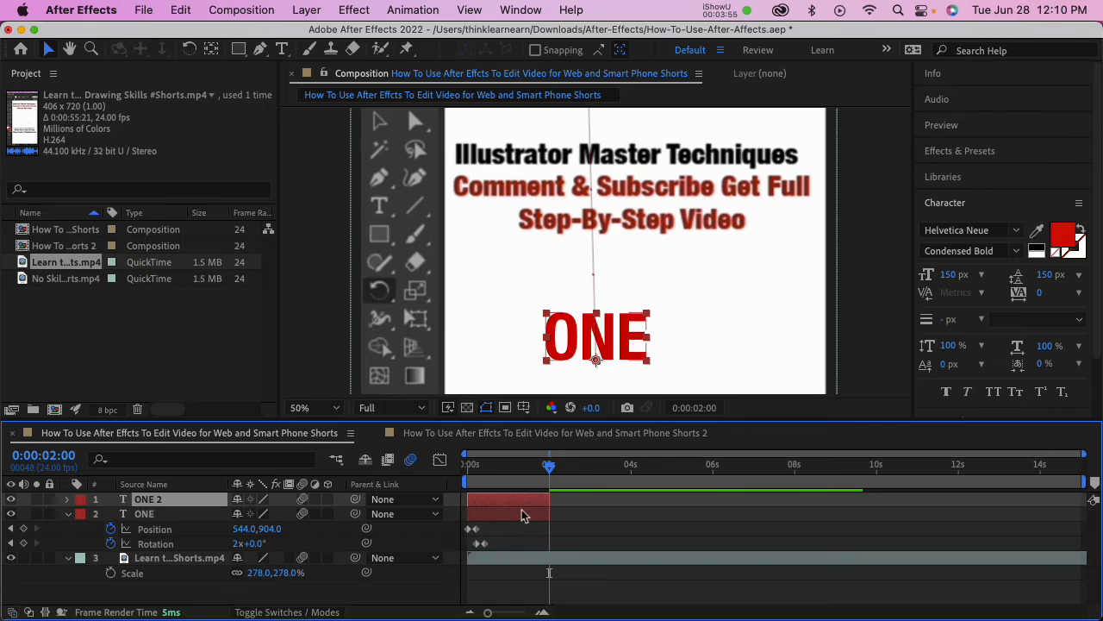
pyautogui.click(521, 517)
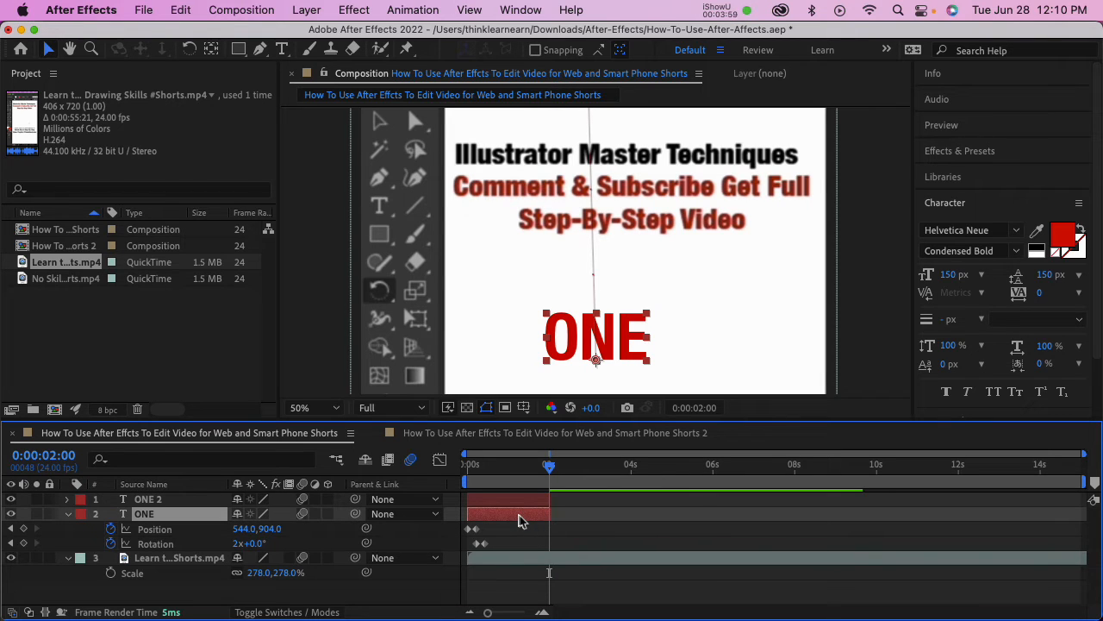
pyautogui.press('[')
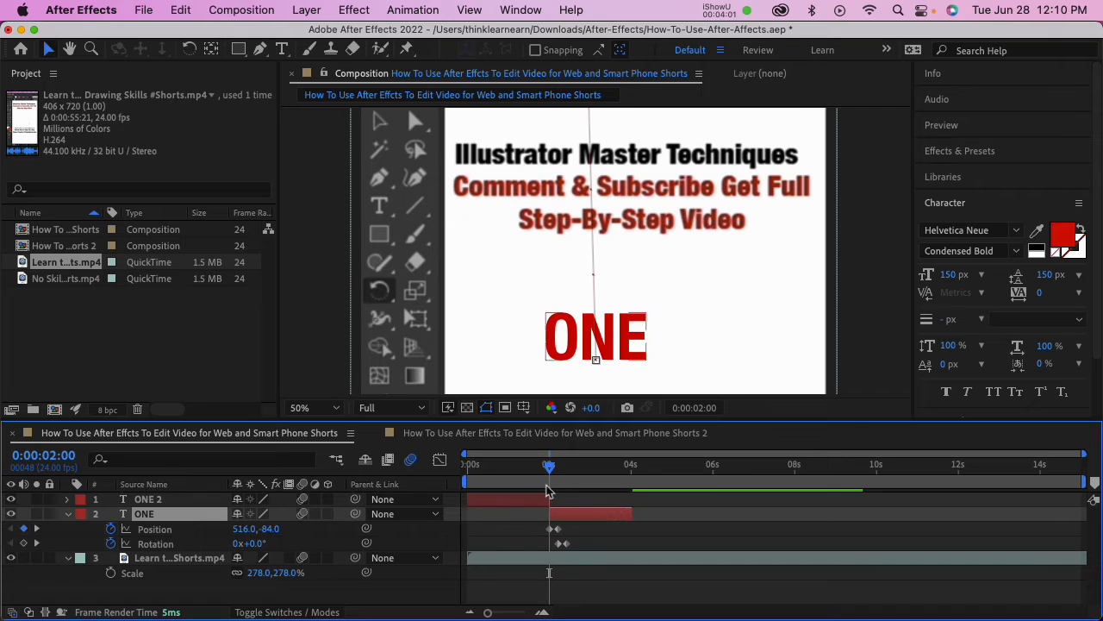
# Change the text of the layer starting at 0:00:02:00 to TWO.
pyautogui.moveTo(554, 477); pyautogui.dragTo(574, 478)
pyautogui.doubleClick(576, 349)
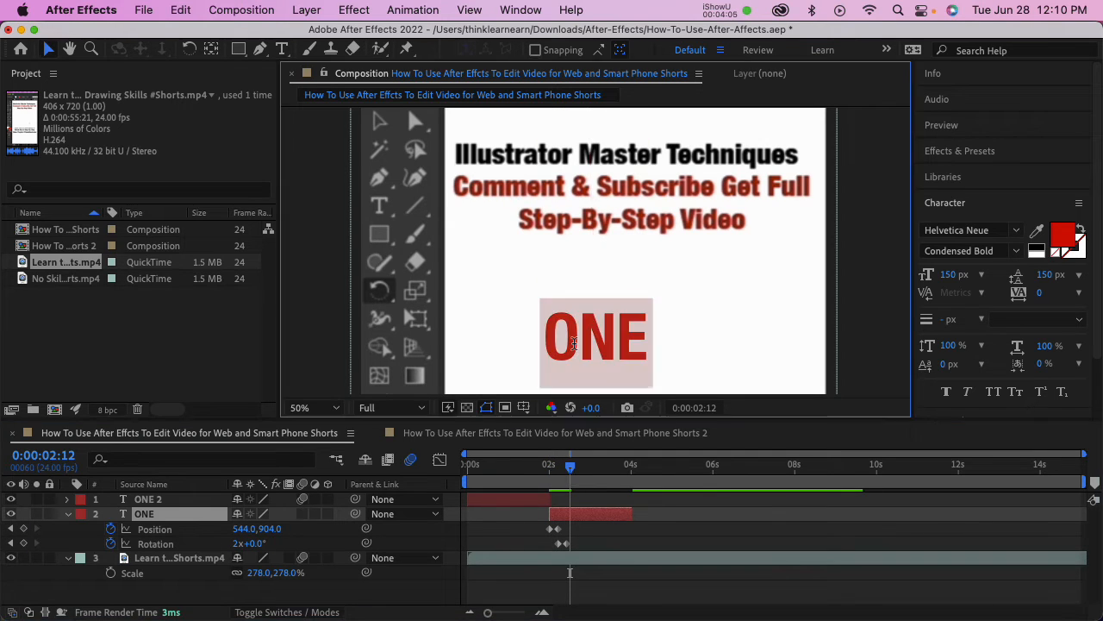
pyautogui.write('TWO')
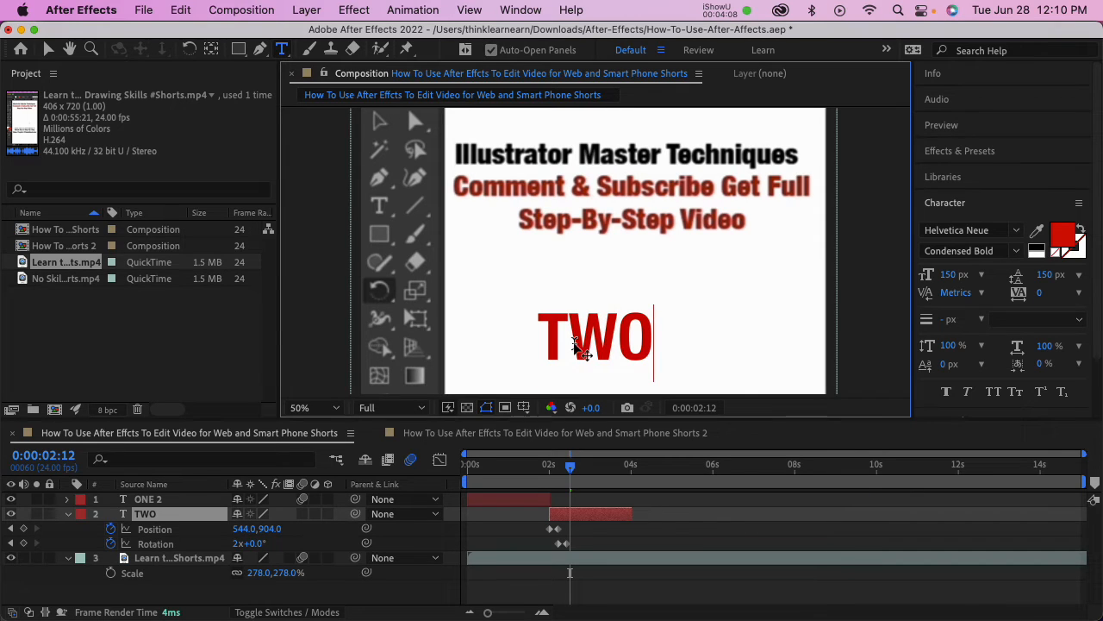
pyautogui.press('Escape')
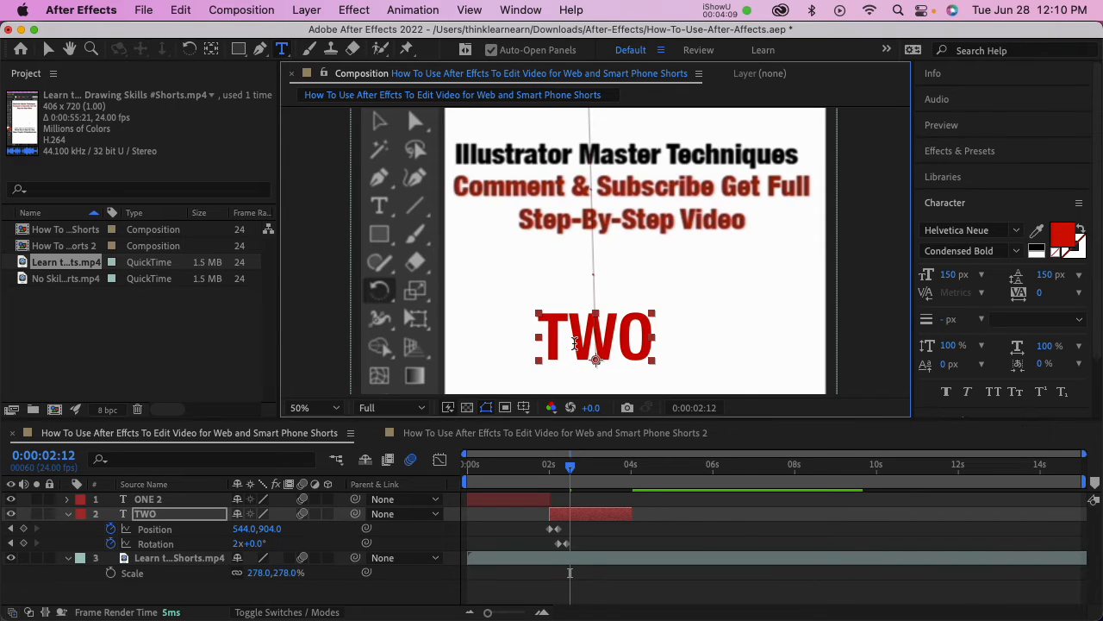
# Duplicate the TWO text layer and move the original so that it starts at 0:00:04:00.
pyautogui.click(602, 517)
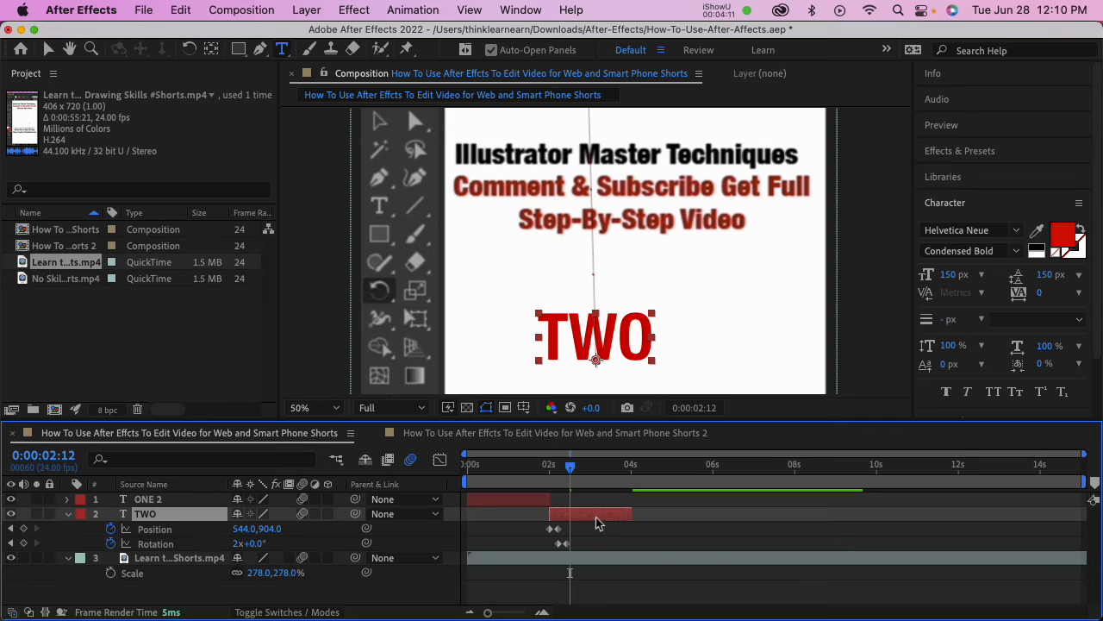
pyautogui.press('super+d')
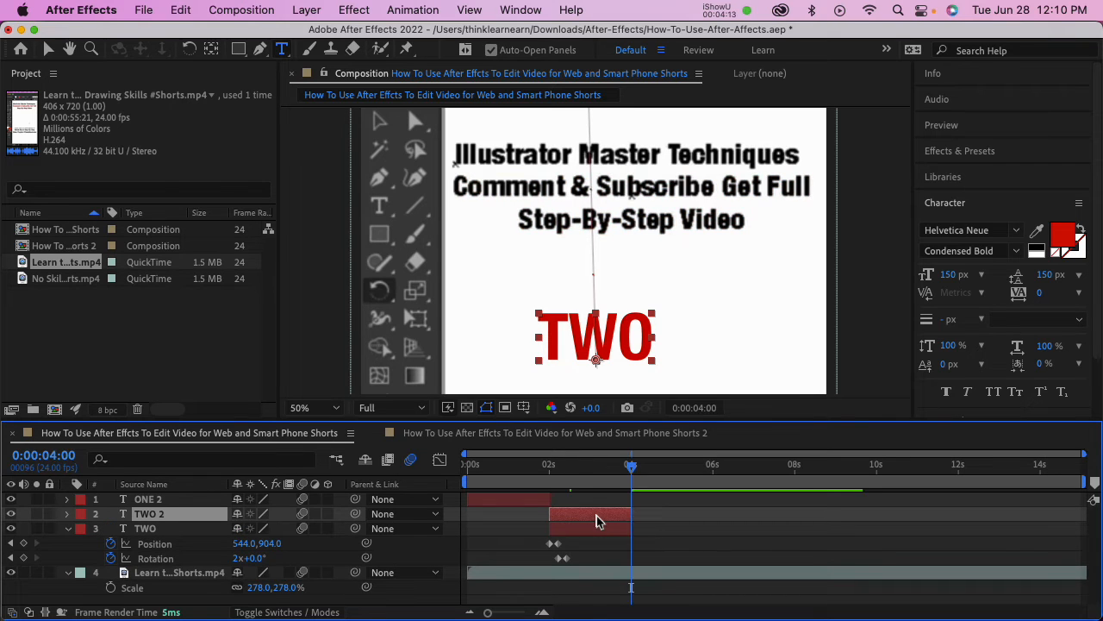
pyautogui.click(598, 526)
pyautogui.press('o')
pyautogui.press('[')
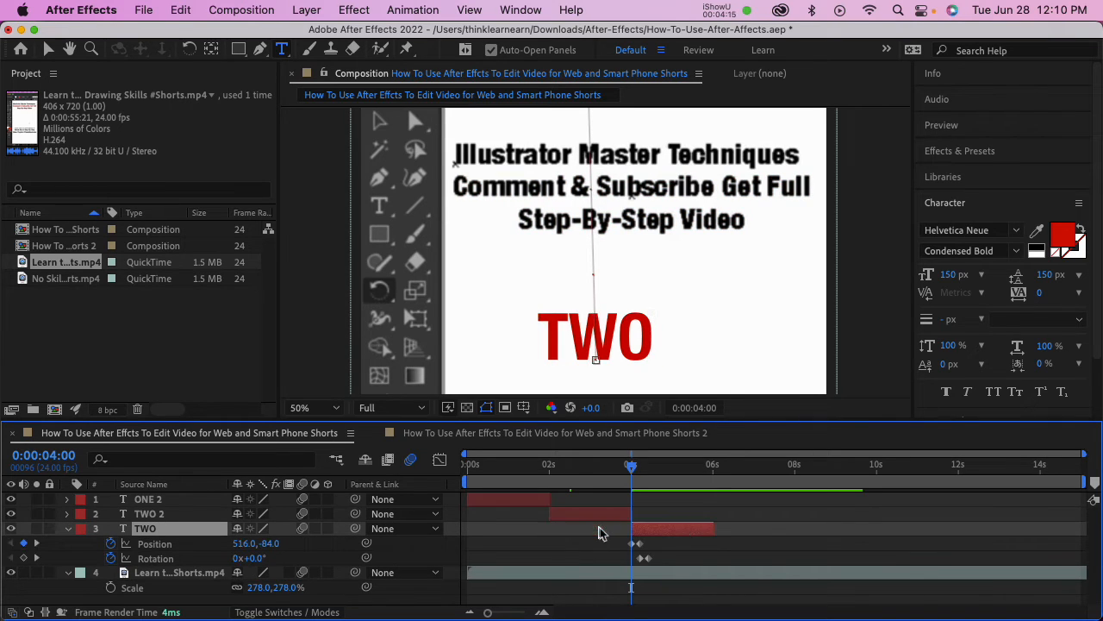
# Change the text of the layer starting at 0:00:04:00 to THREE.
pyautogui.moveTo(631, 472); pyautogui.dragTo(658, 477)
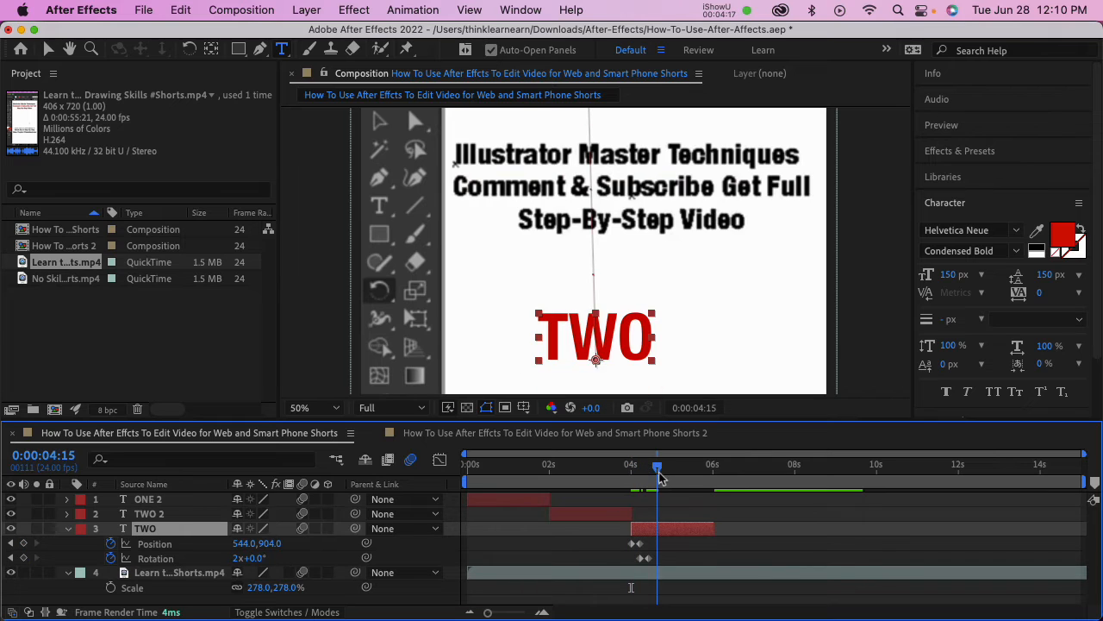
pyautogui.doubleClick(583, 339)
pyautogui.write('THREE')
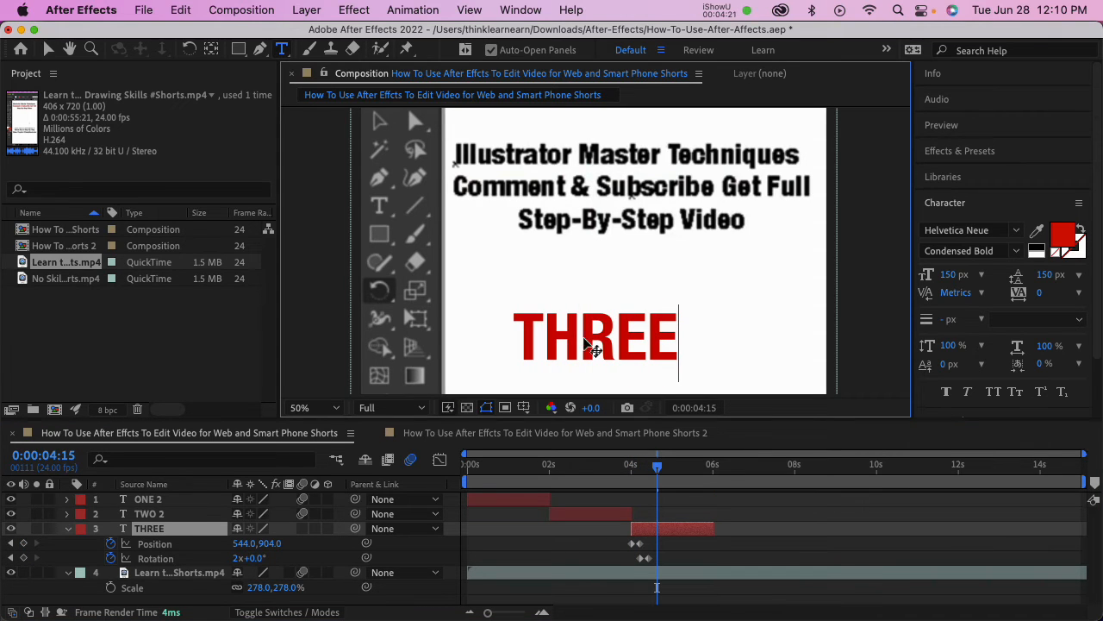
pyautogui.press('Escape')
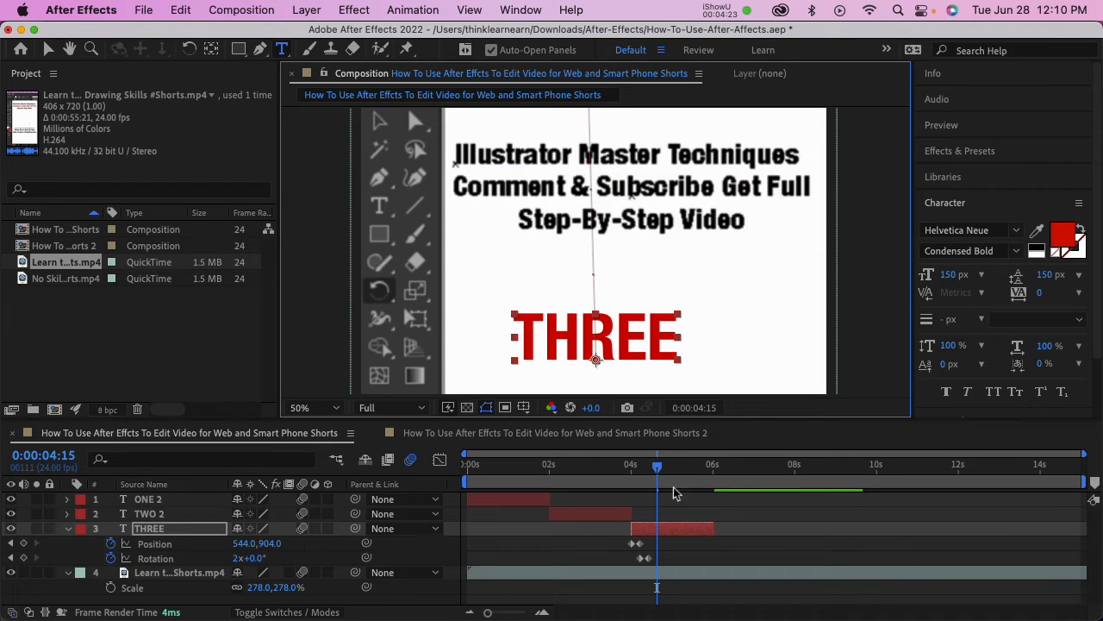
# Try extending the out points of ONE 2, TWO 2 and THREE together, and undo the change.
pyautogui.click(695, 535)
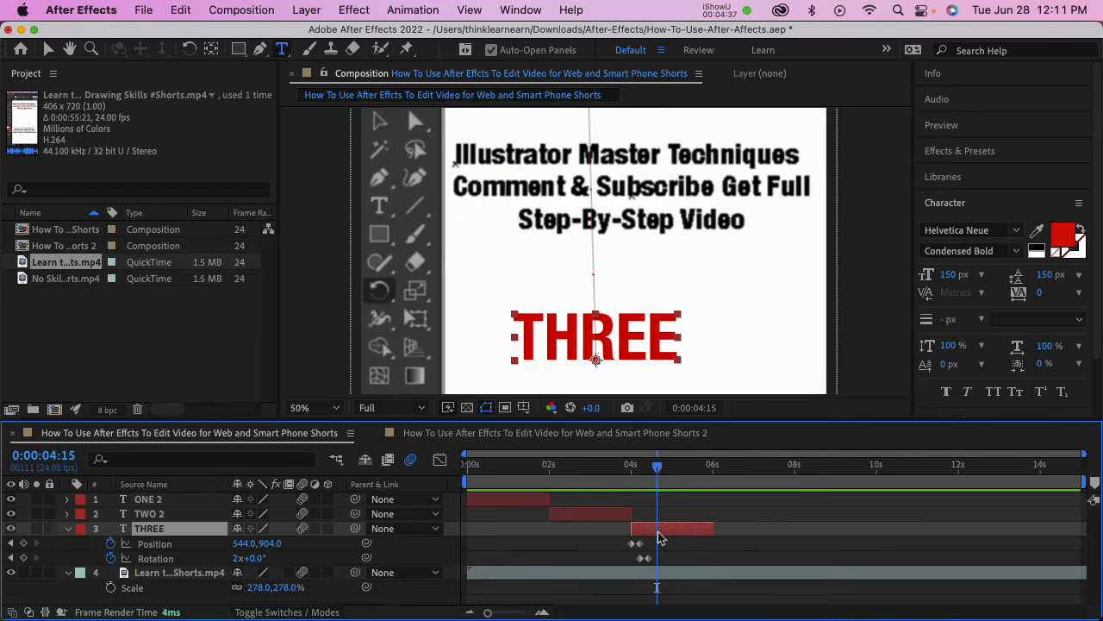
pyautogui.keyDown('shift'); pyautogui.click(601, 517); pyautogui.keyUp('shift')
pyautogui.keyDown('shift'); pyautogui.click(543, 502); pyautogui.keyUp('shift')
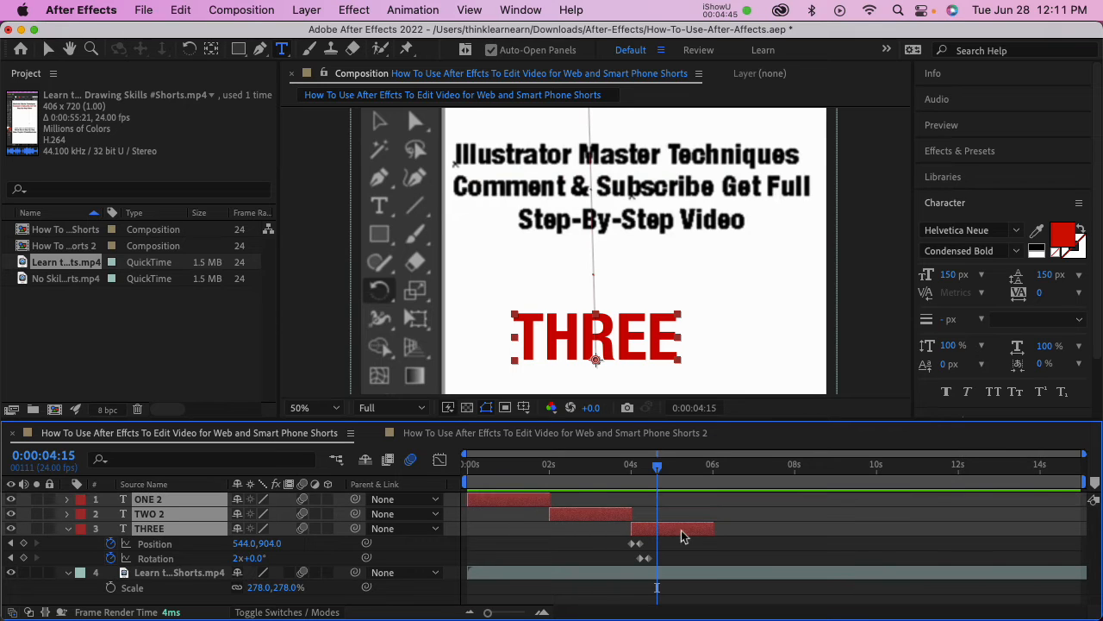
pyautogui.moveTo(712, 530); pyautogui.dragTo(767, 530)
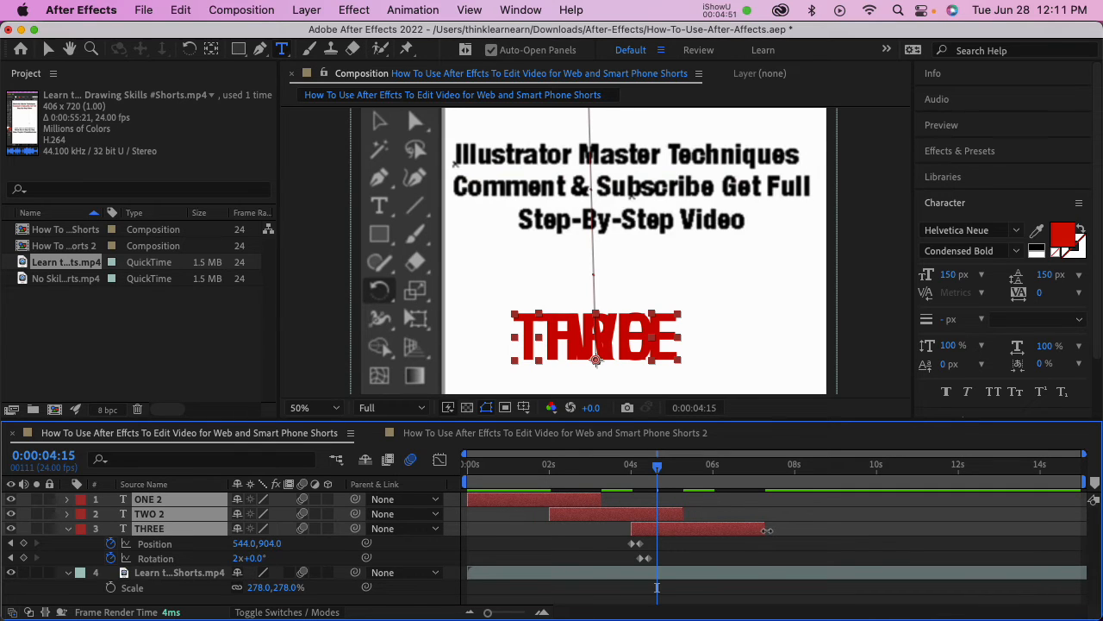
pyautogui.press('super+z')
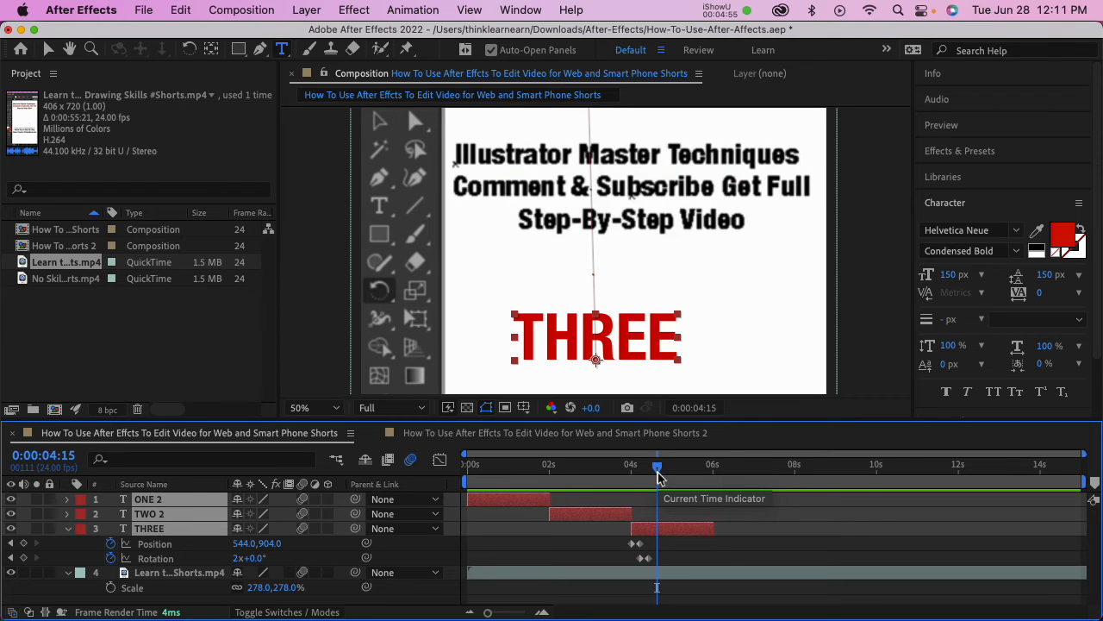
# Extend the out points of ONE 2, TWO 2 and THREE together so ONE 2 ends at 0:00:03:00 and each layer lasts three seconds.
pyautogui.hotkey('alt', 'shift', 'j')
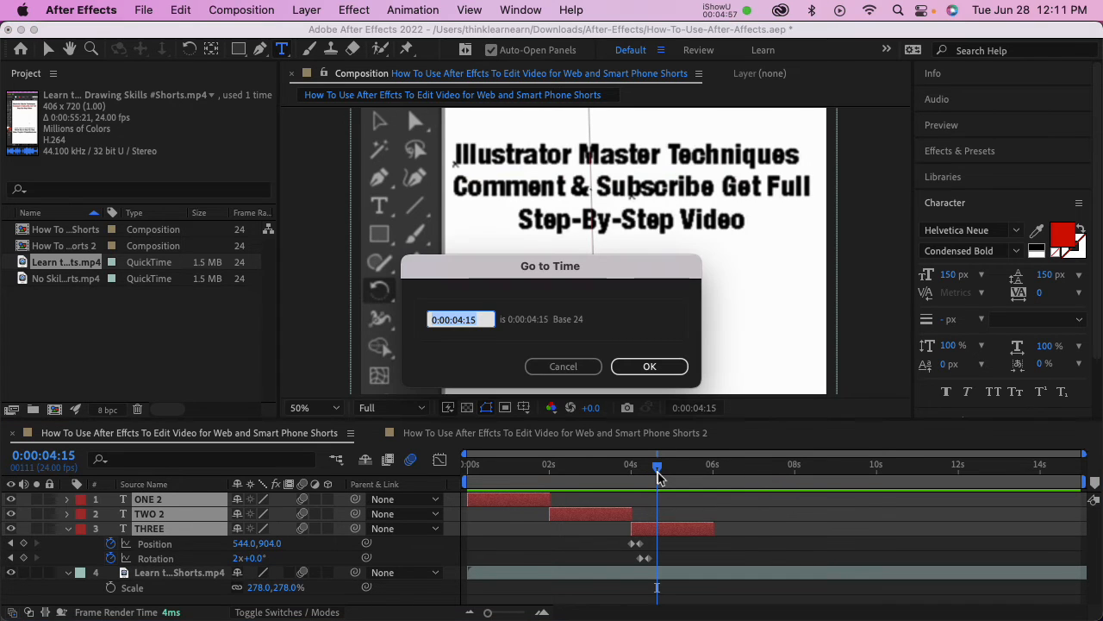
pyautogui.write('300')
pyautogui.press('Return')
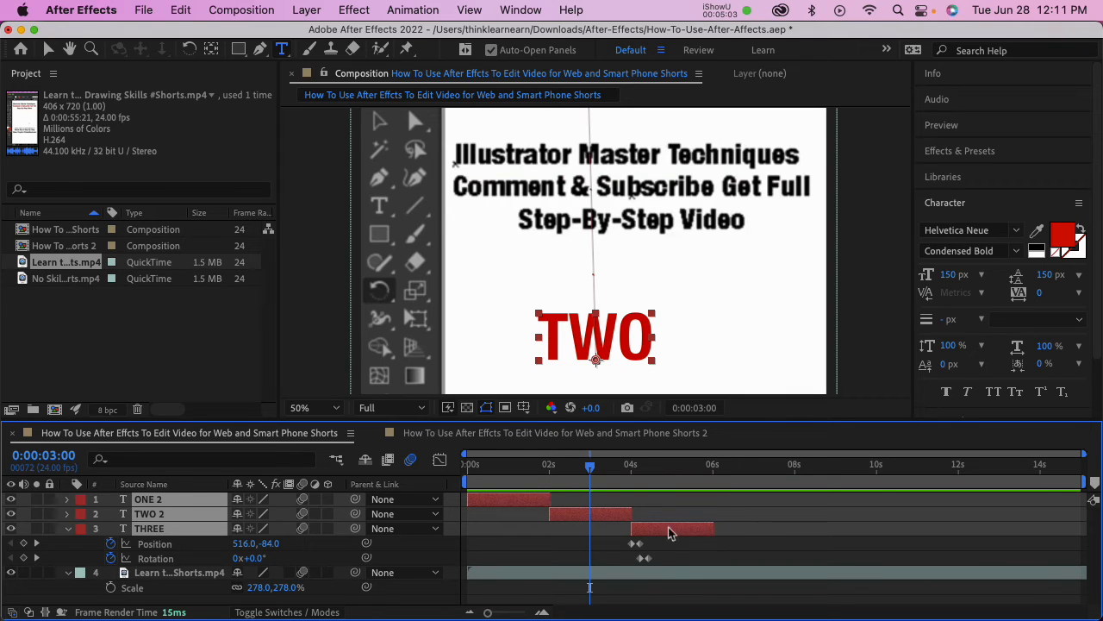
pyautogui.moveTo(722, 548); pyautogui.dragTo(511, 496)
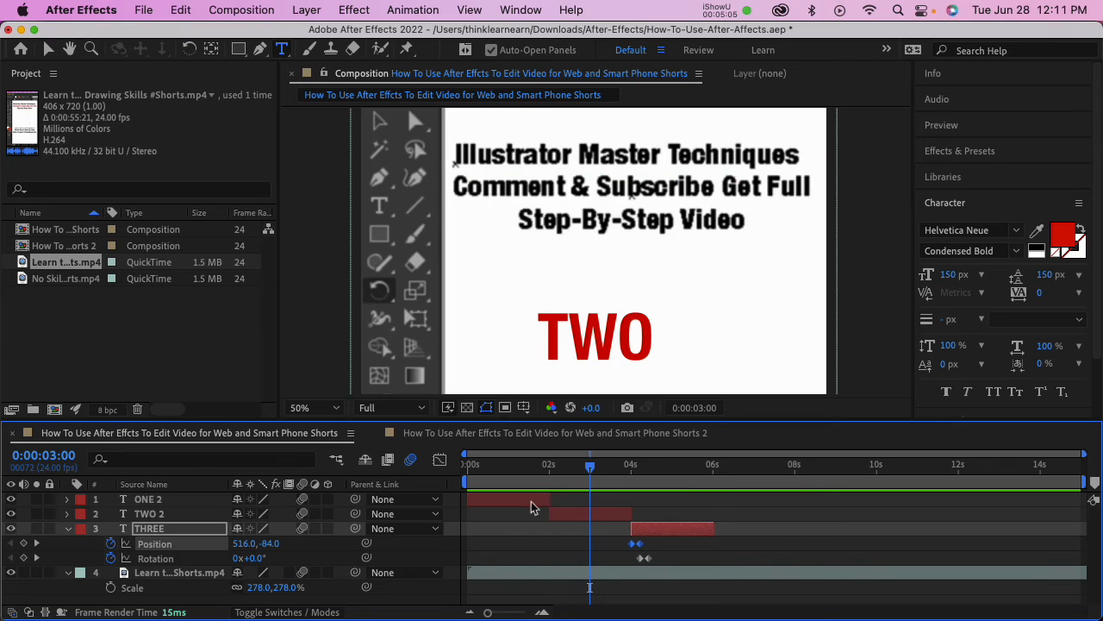
pyautogui.click(537, 502)
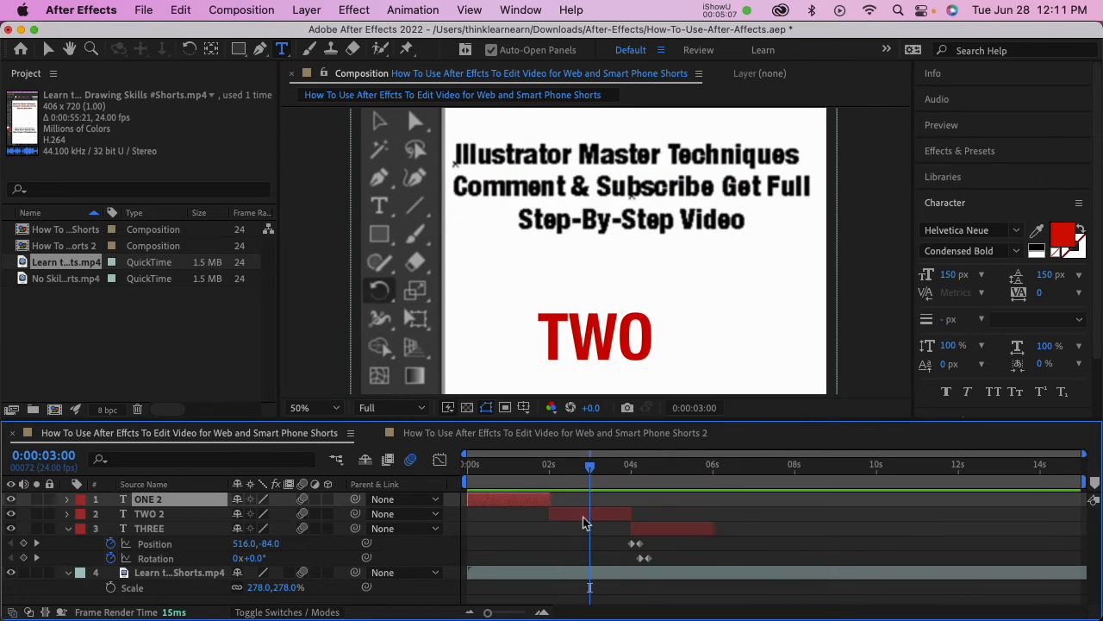
pyautogui.keyDown('shift'); pyautogui.click(585, 518); pyautogui.keyUp('shift')
pyautogui.keyDown('shift'); pyautogui.click(658, 534); pyautogui.keyUp('shift')
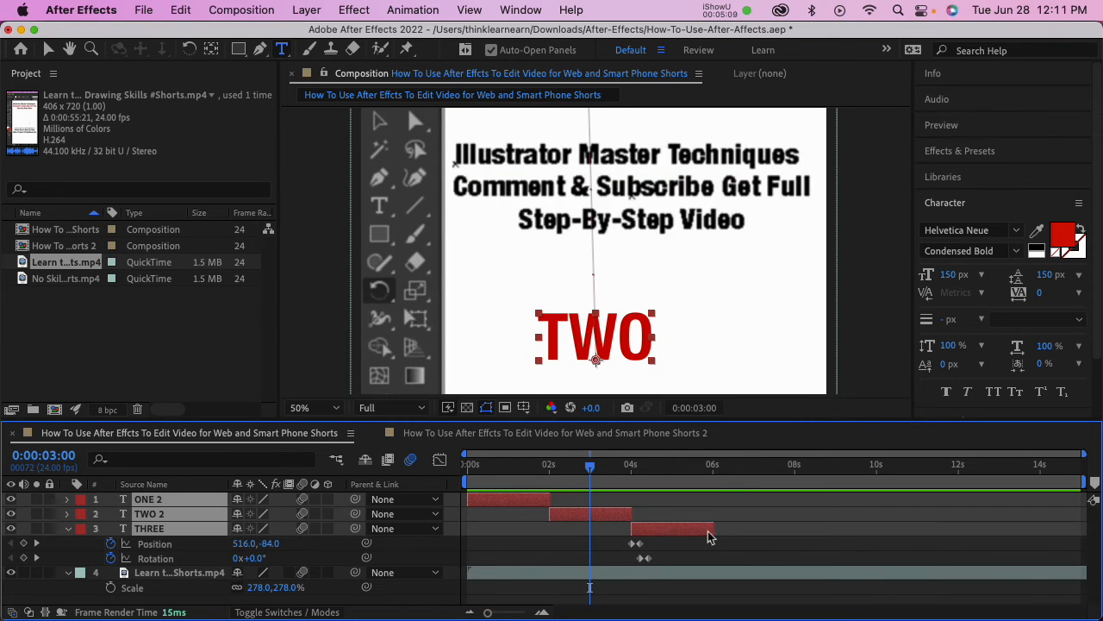
pyautogui.moveTo(708, 529); pyautogui.dragTo(754, 531)
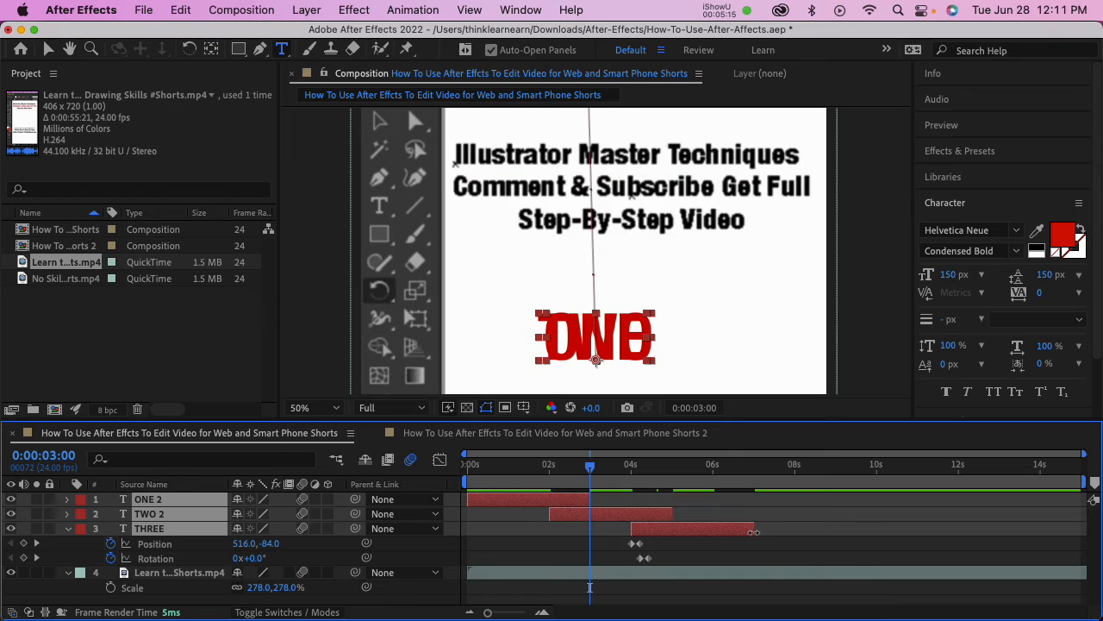
pyautogui.click(772, 523)
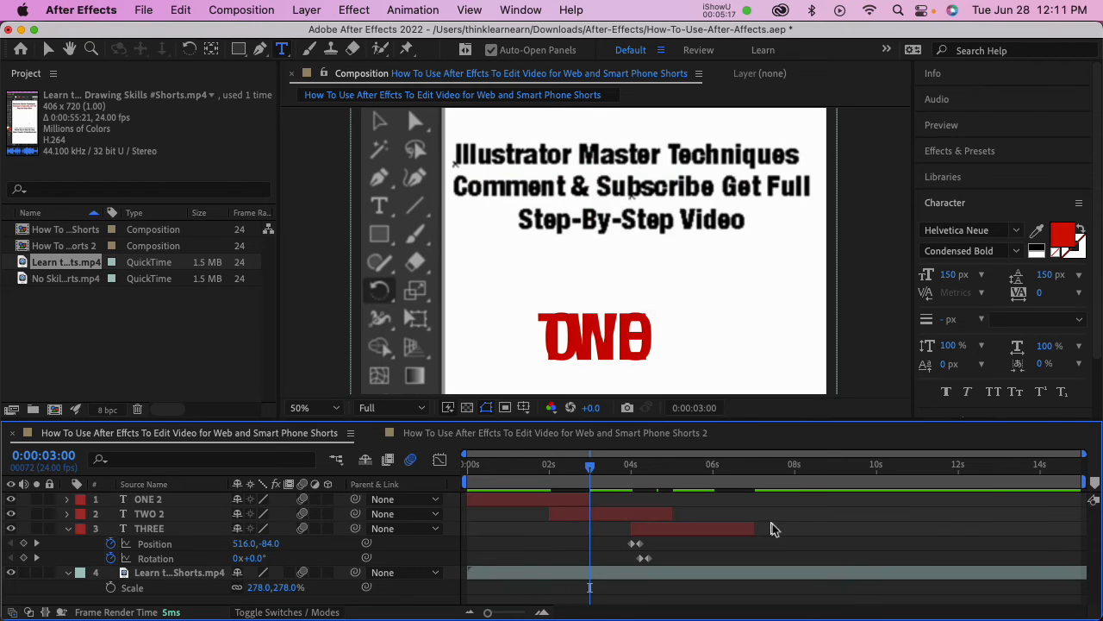
# Move TWO 2 to start at 0:00:03:00 and THREE to start at 0:00:06:00, so the text layers follow end to end.
pyautogui.click(577, 503)
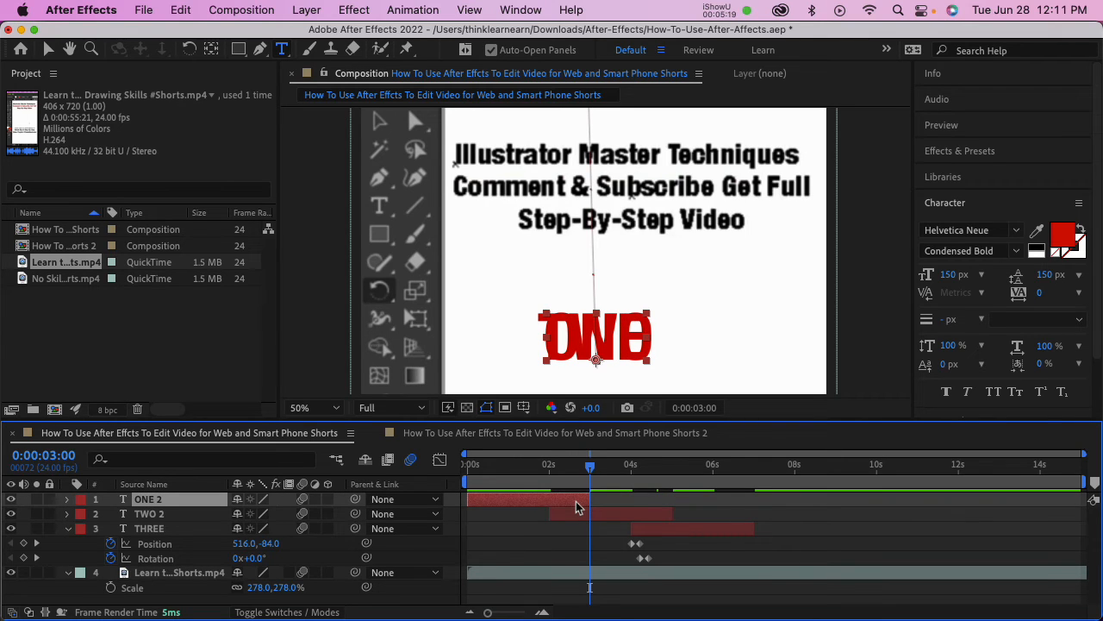
pyautogui.click(579, 516)
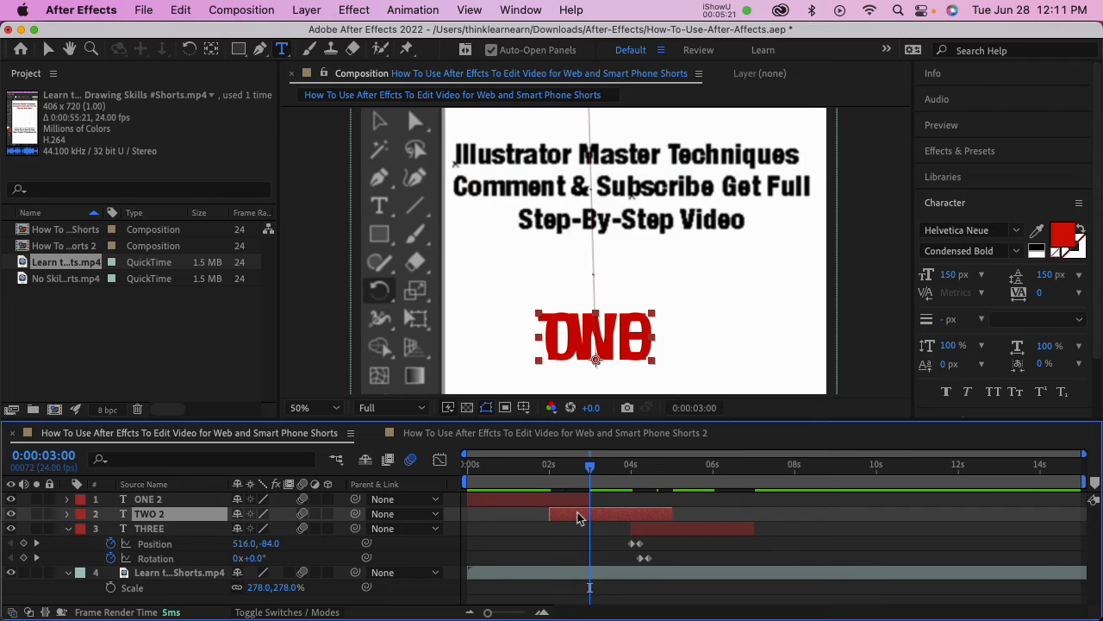
pyautogui.press('[')
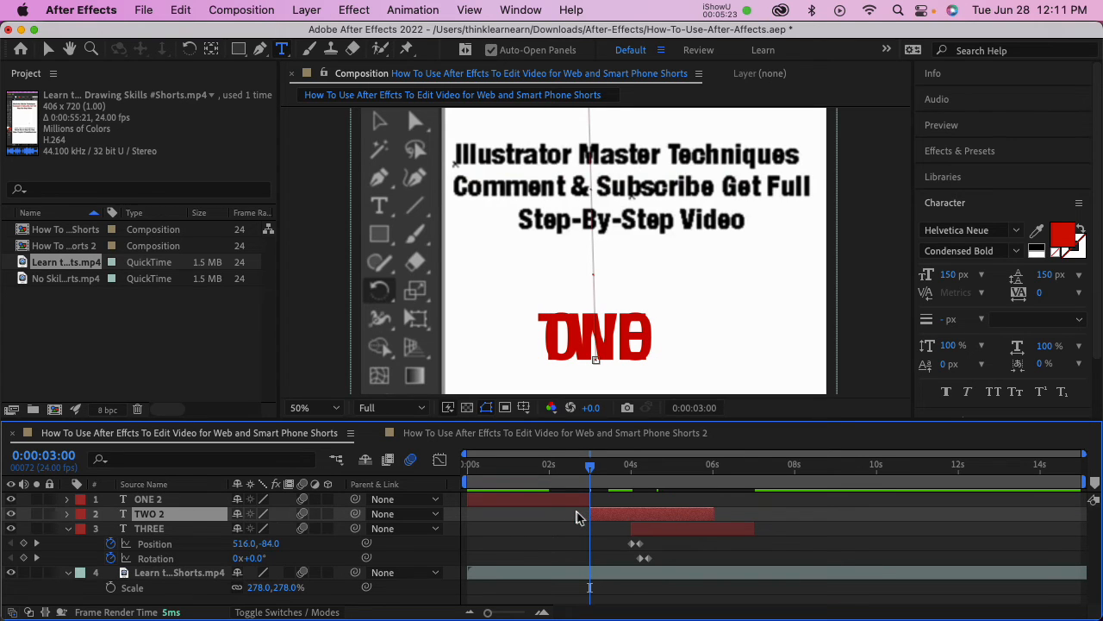
pyautogui.press('o')
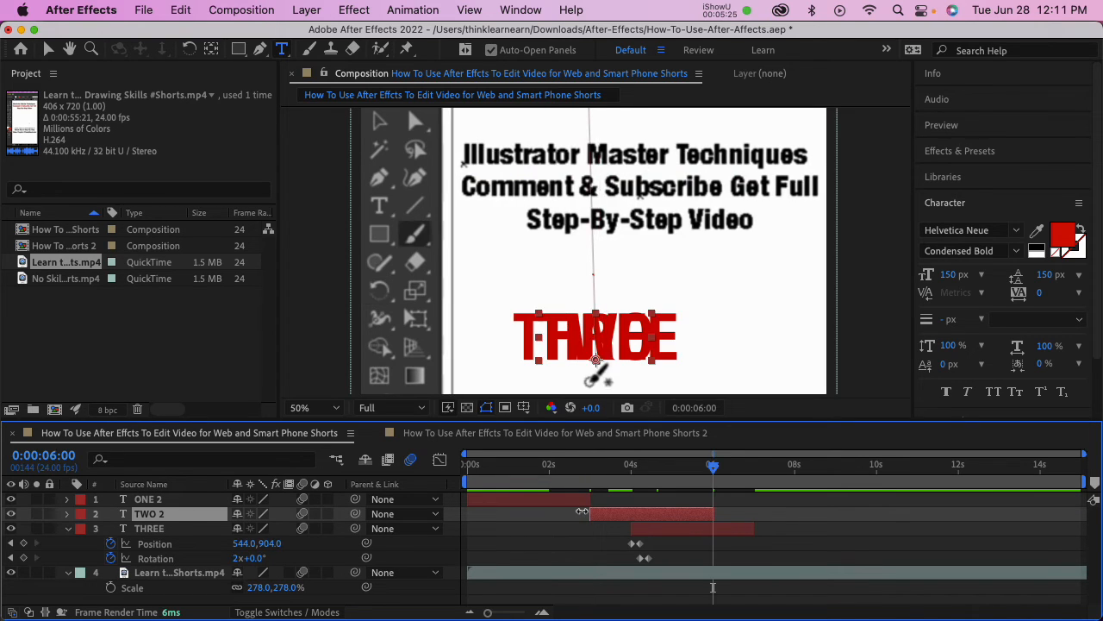
pyautogui.click(677, 532)
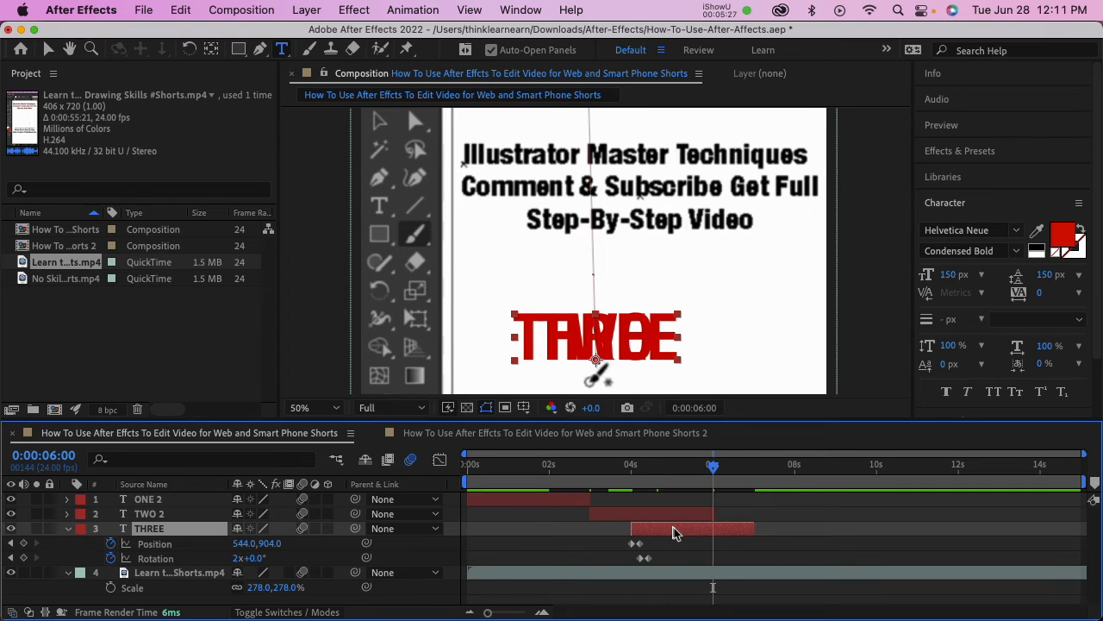
pyautogui.press('[')
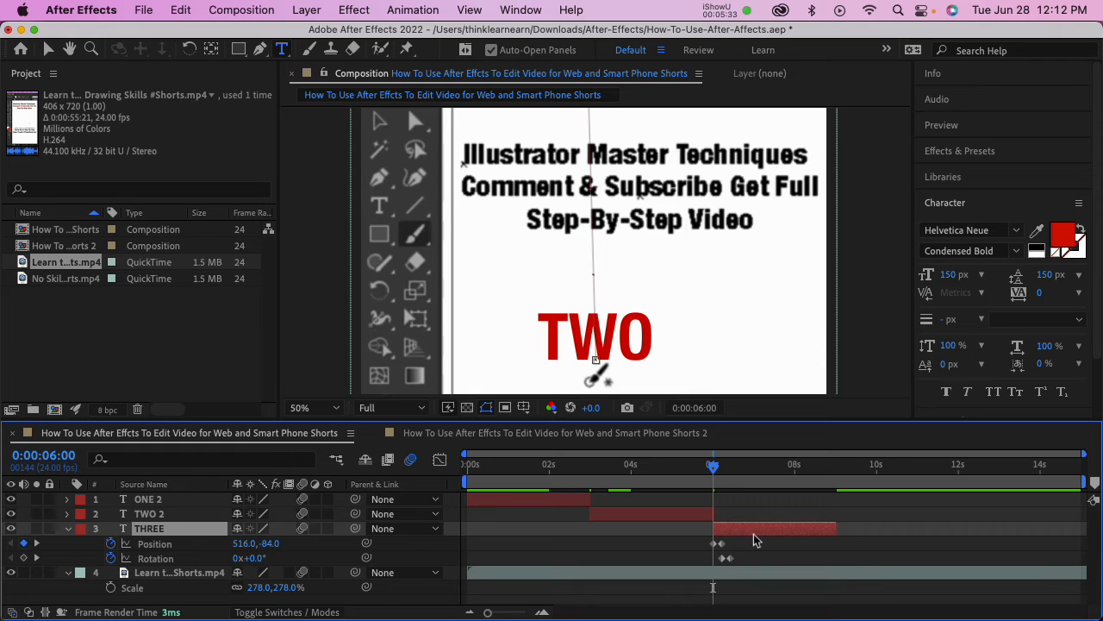
# Duplicate the THREE text layer and move the original so that it starts at 0:00:09:00.
pyautogui.press('super+d')
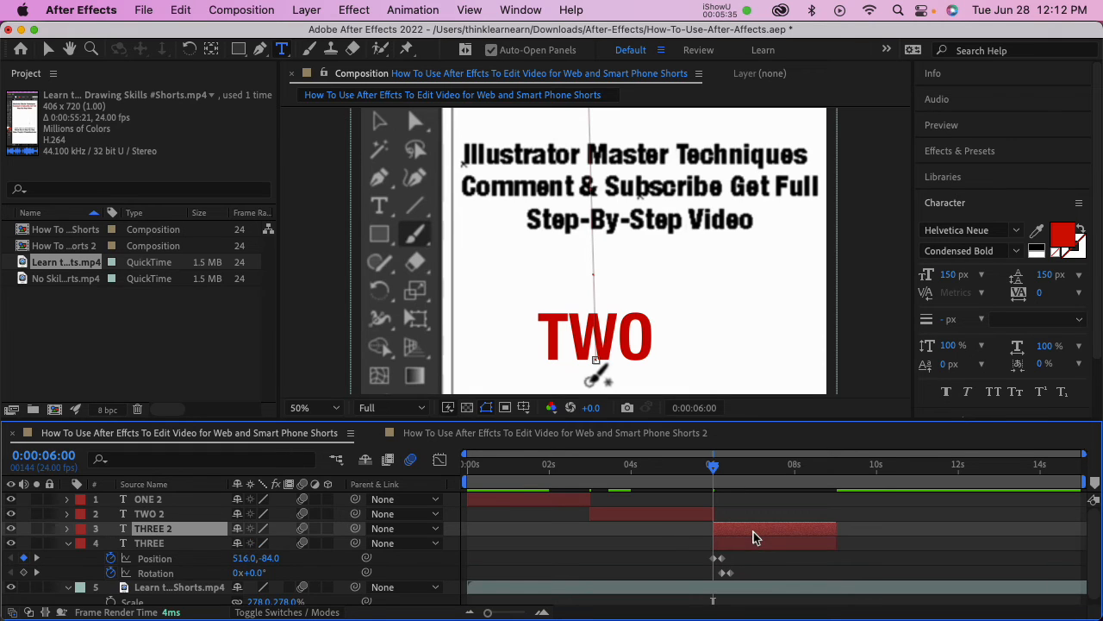
pyautogui.press('o')
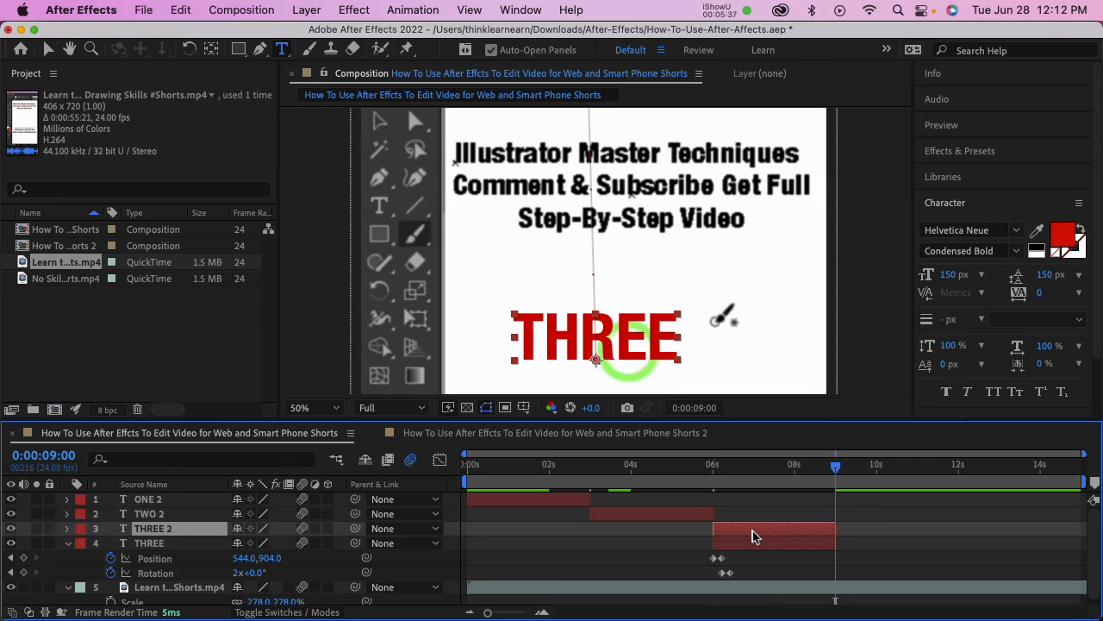
pyautogui.click(767, 544)
pyautogui.press('[')
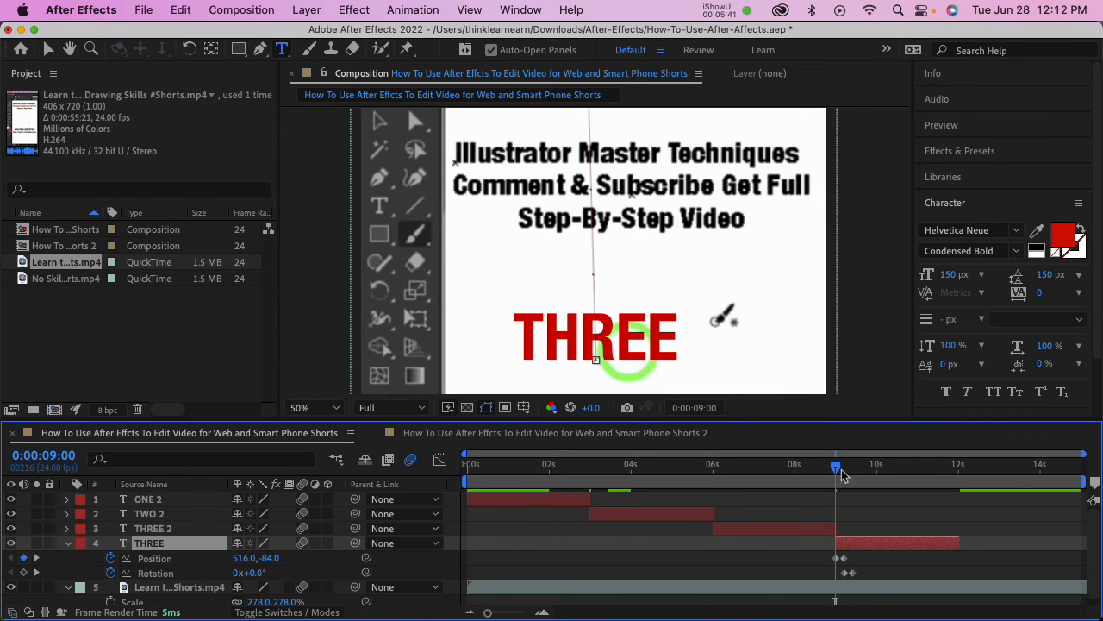
# Change the text of the layer starting at 0:00:09:00 to FOUR.
pyautogui.moveTo(840, 468); pyautogui.dragTo(866, 466)
pyautogui.click(589, 348)
pyautogui.doubleClick(588, 348)
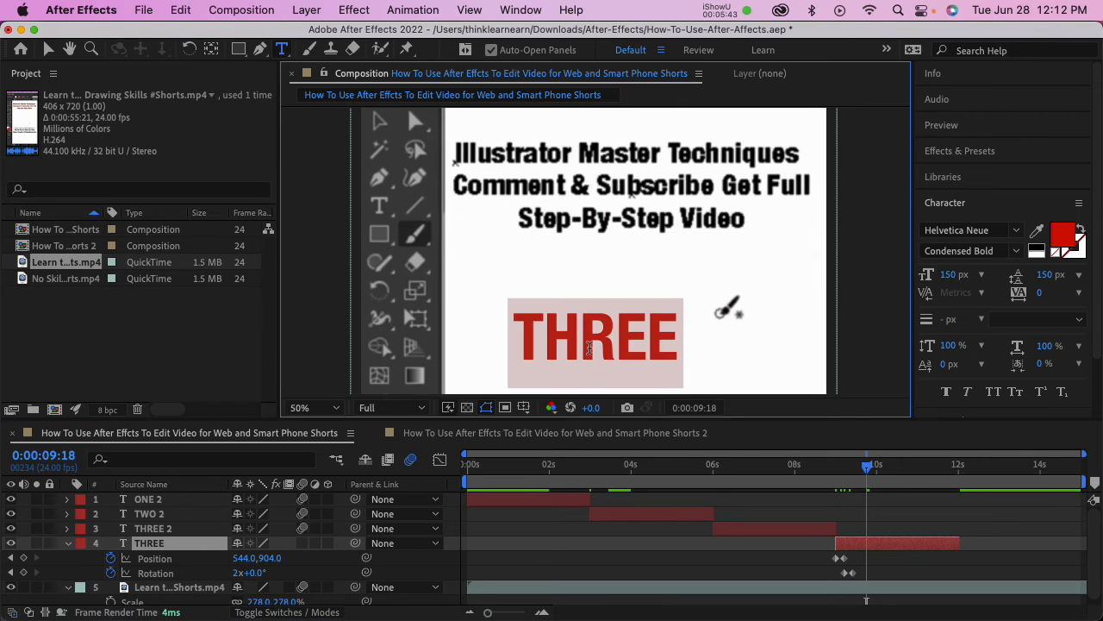
pyautogui.write('FOYR')
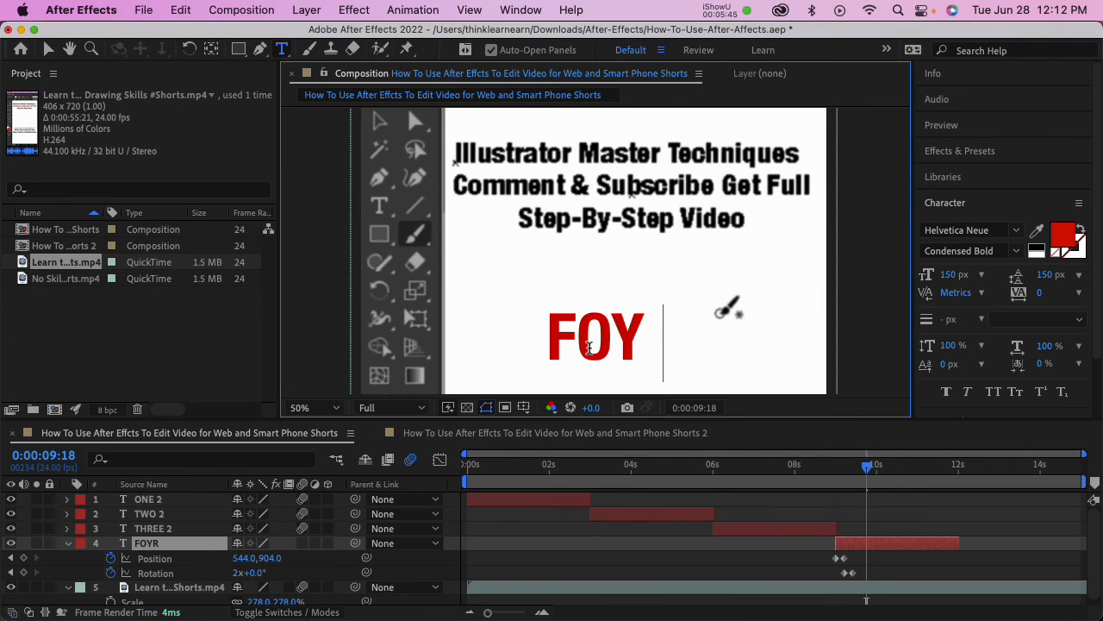
pyautogui.press('BackSpace')
pyautogui.press('BackSpace')
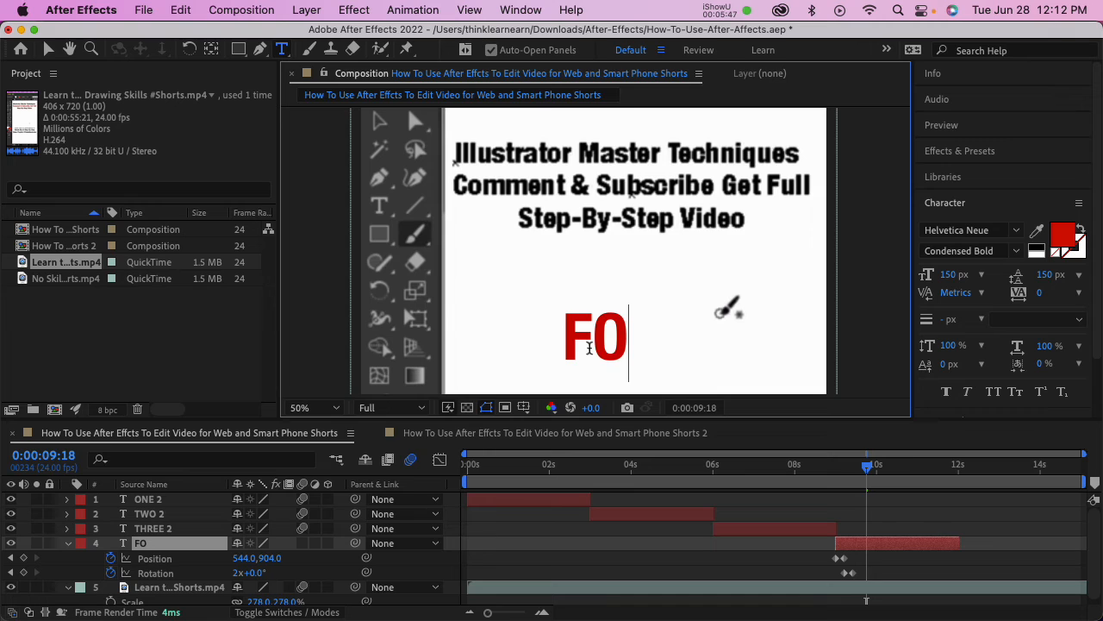
pyautogui.write('UR')
pyautogui.press('KP_Enter')
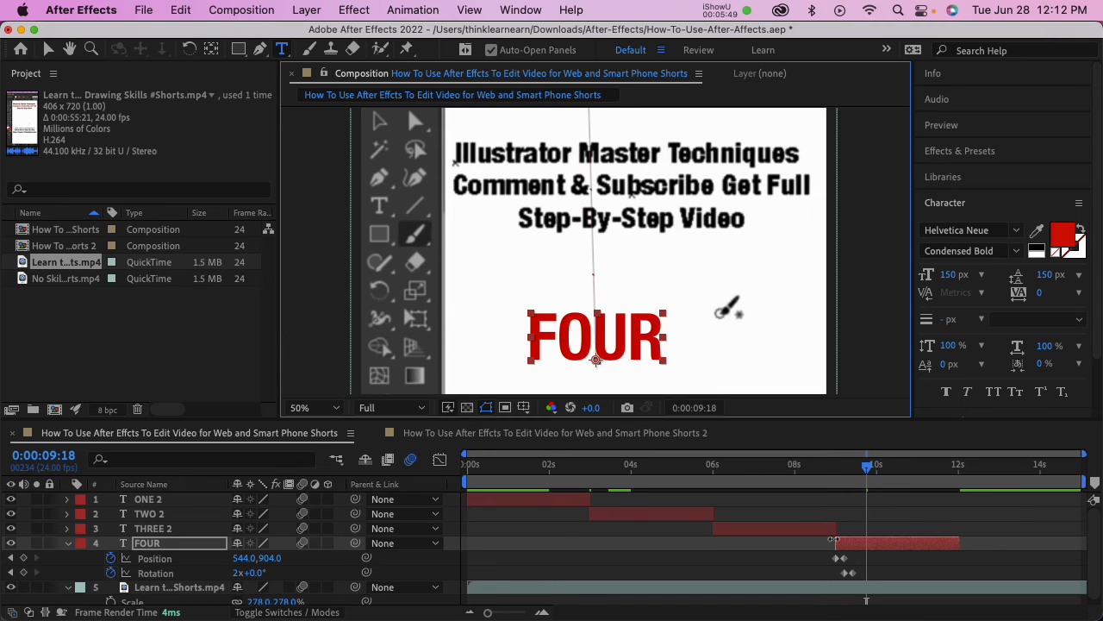
# Duplicate the FOUR text layer and move the original so that it starts at 0:00:12:00.
pyautogui.click(882, 547)
pyautogui.hotkey('ctrl', 'd')
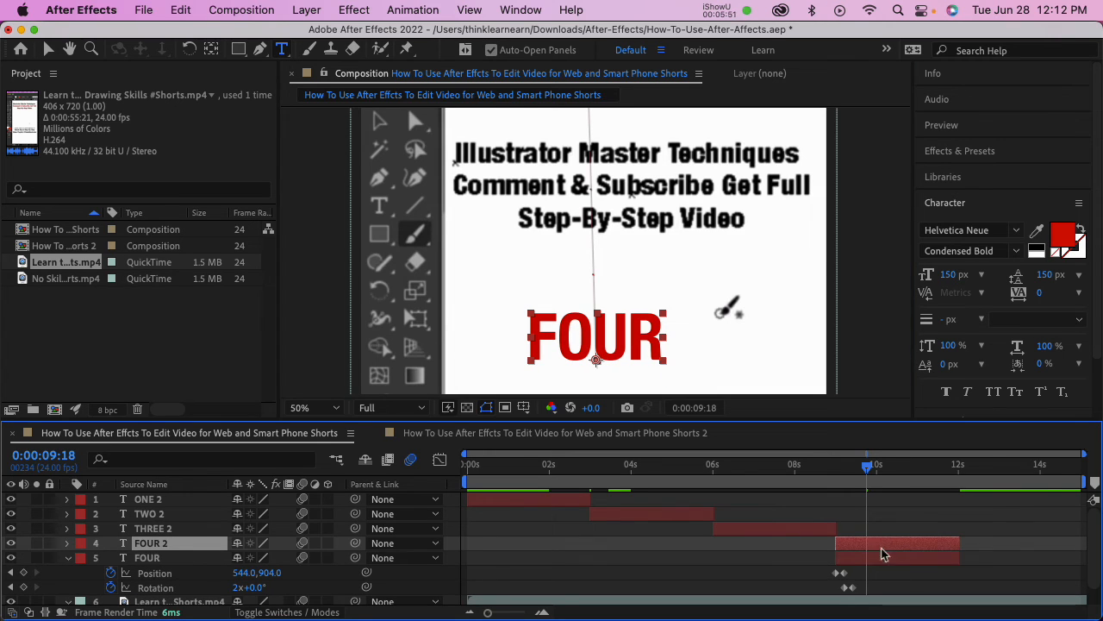
pyautogui.click(879, 562)
pyautogui.press('o')
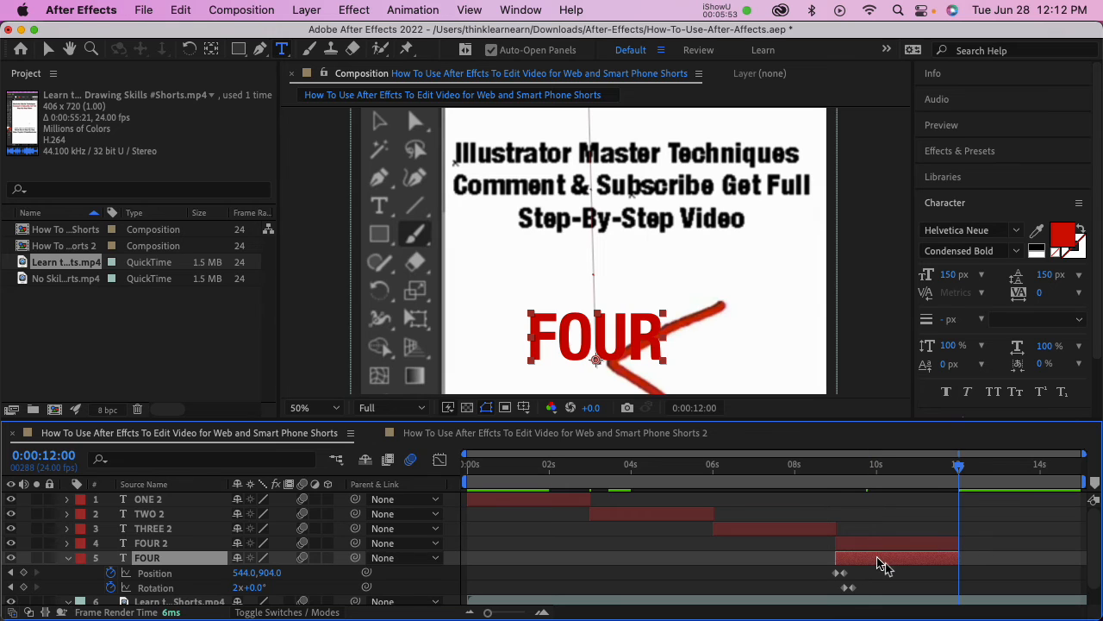
pyautogui.press('[')
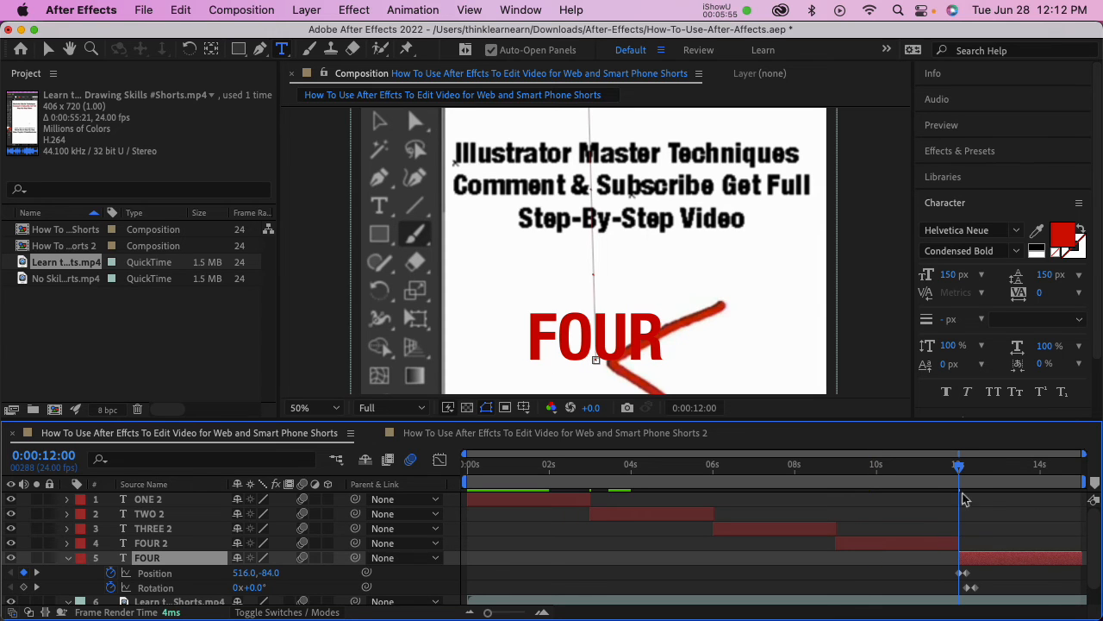
# Change the text of the layer starting at 0:00:12:00 to FIVE, and select that layer with the Selection tool.
pyautogui.moveTo(960, 467); pyautogui.dragTo(987, 474)
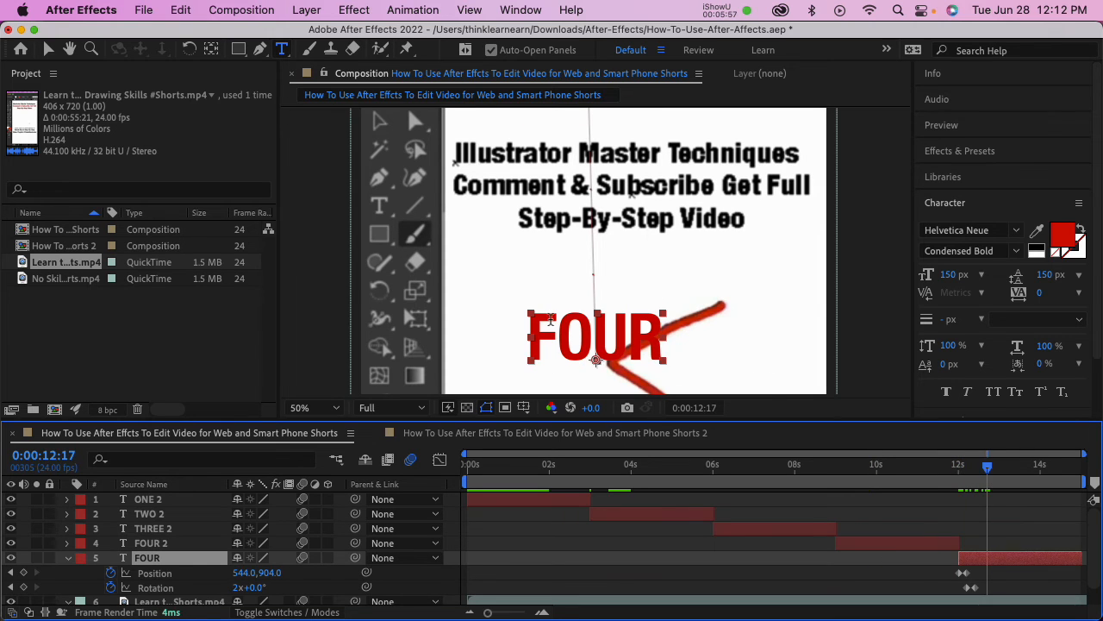
pyautogui.doubleClick(552, 319)
pyautogui.write('FIVE')
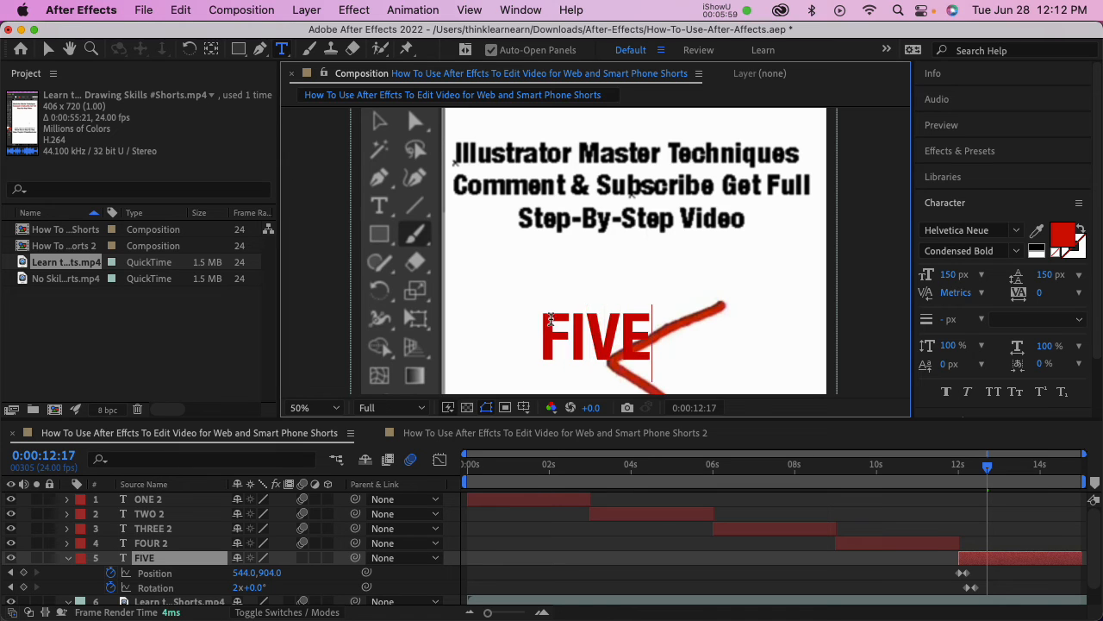
pyautogui.press('Escape')
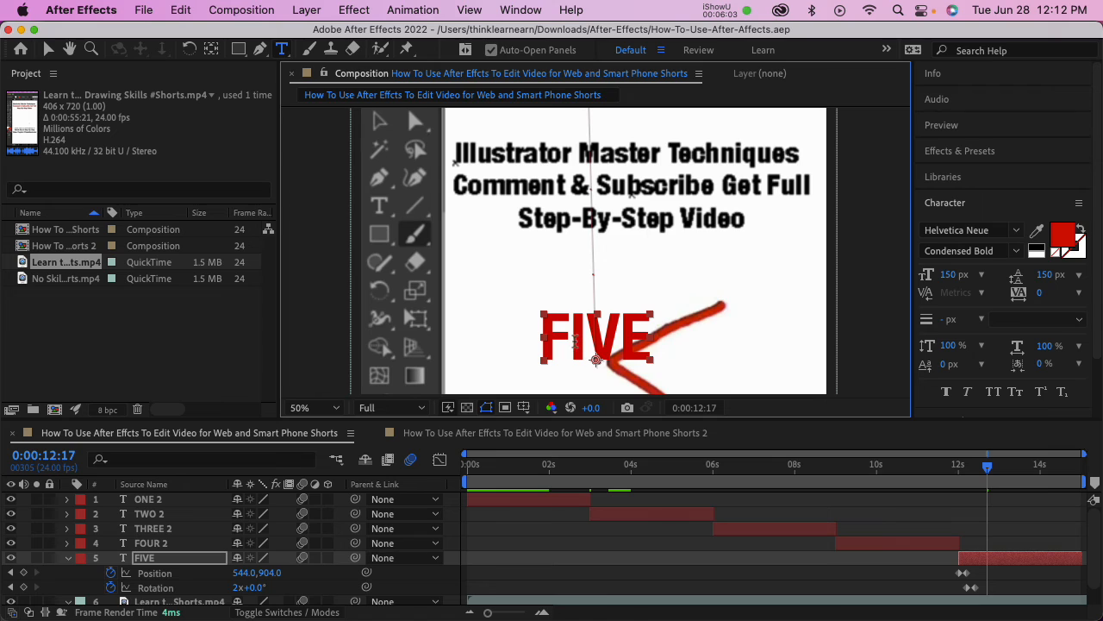
pyautogui.press('v')
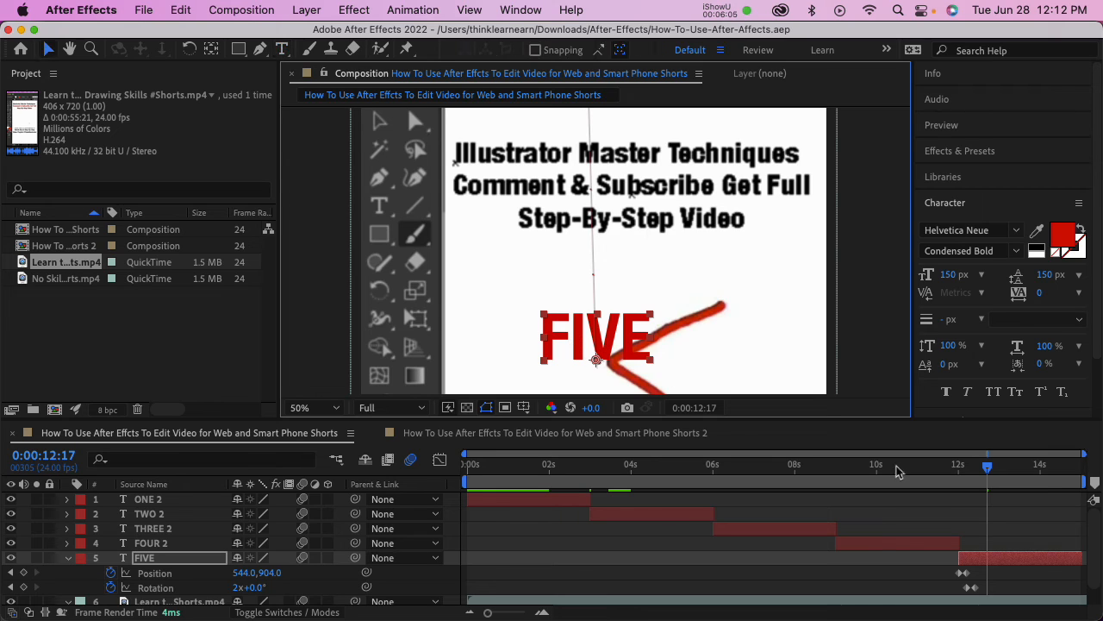
pyautogui.click(999, 557)
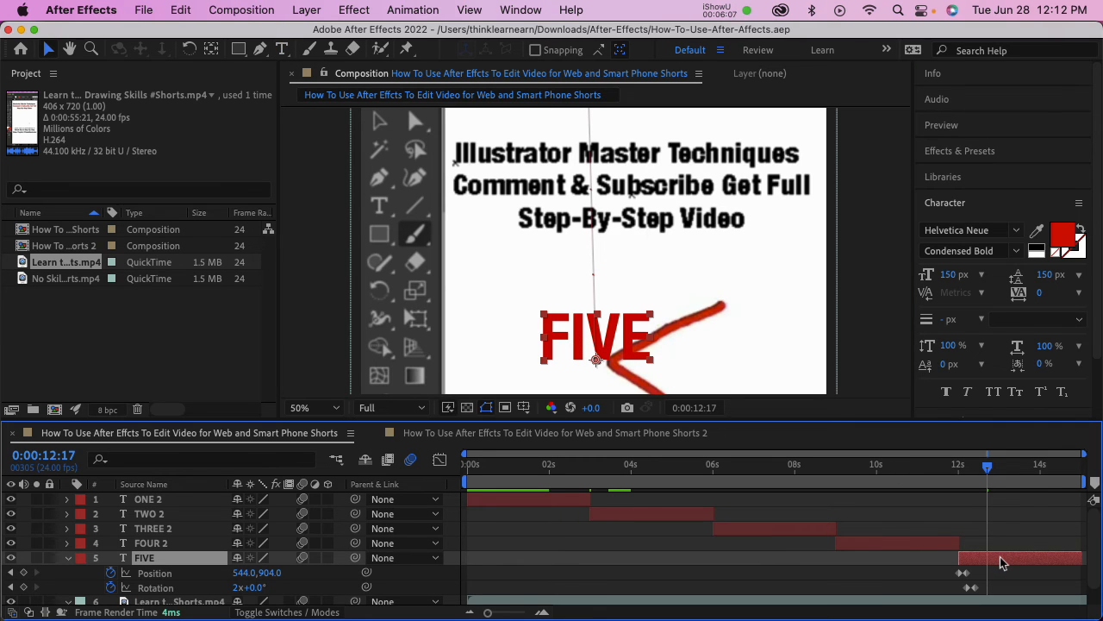